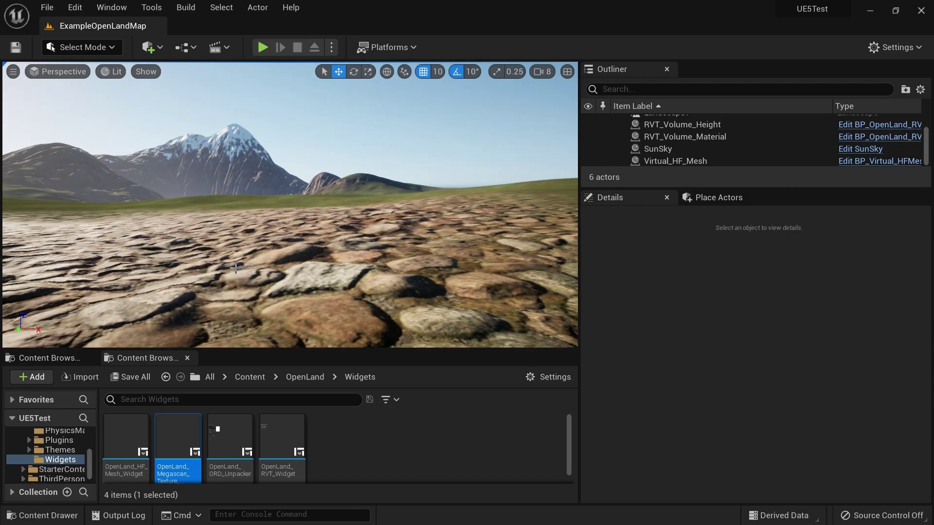
Play the level in the editor viewport and walk the character across the cobblestone ground, stopping the session at the end
right_drag(236, 268, 212, 254)
key(w)
key(w)
key(s)
key(w)
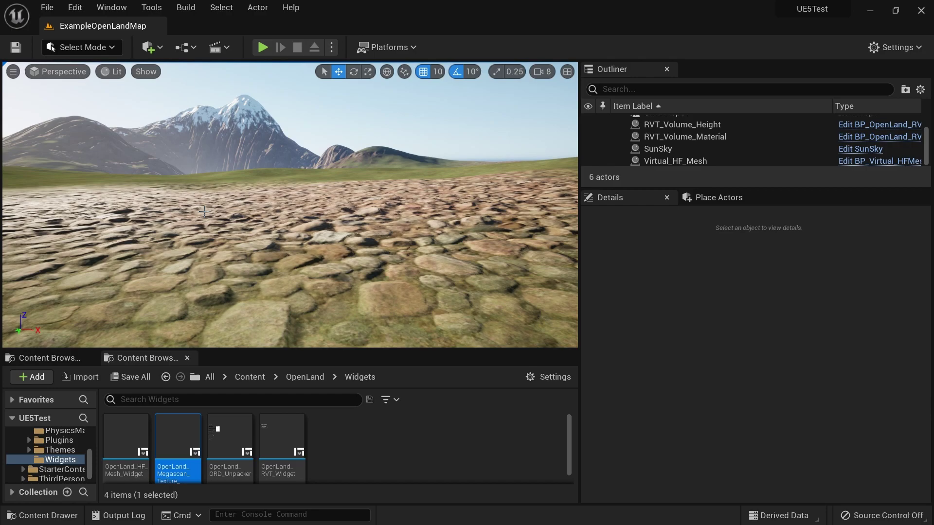
key(alt+p)
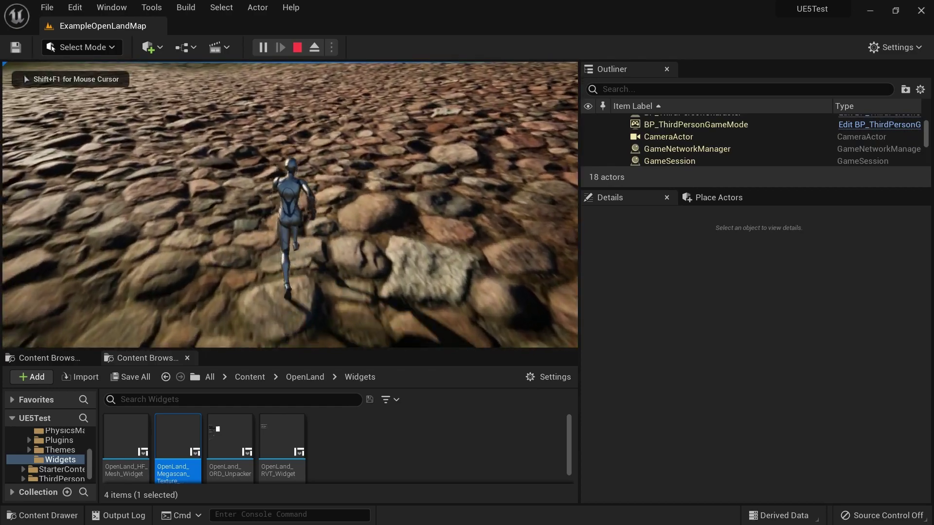
key(w)
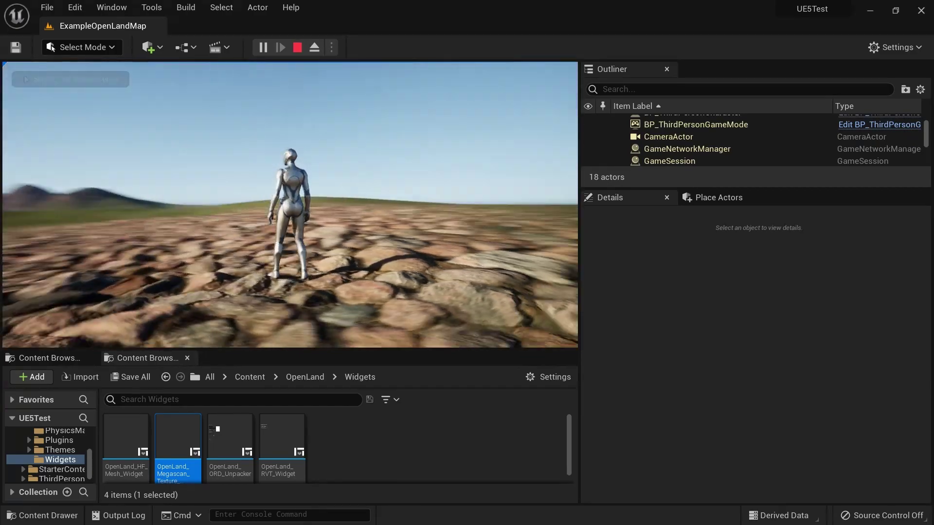
key(w)
key(s)
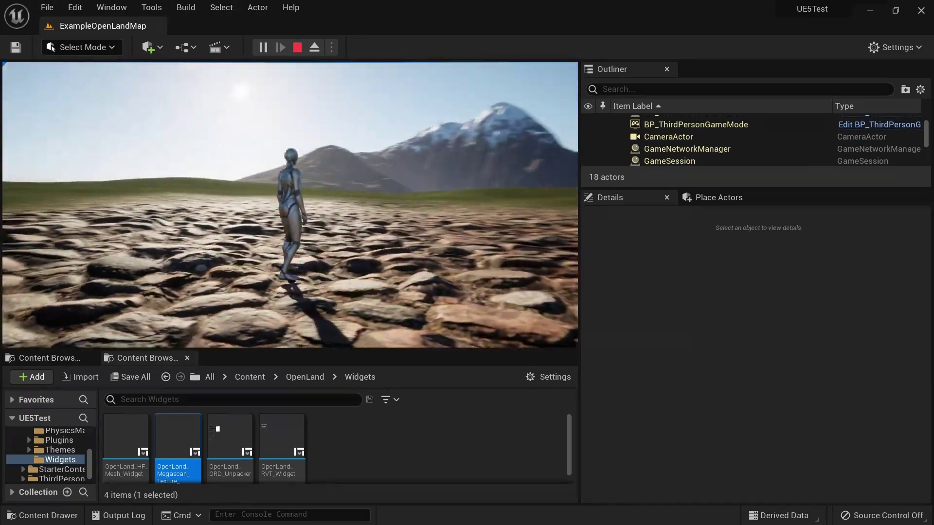
key(s)
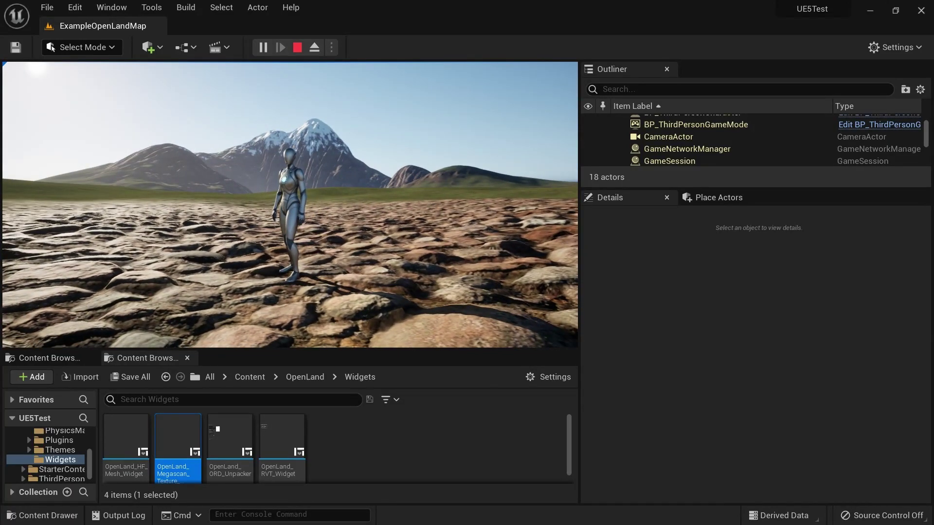
key(s)
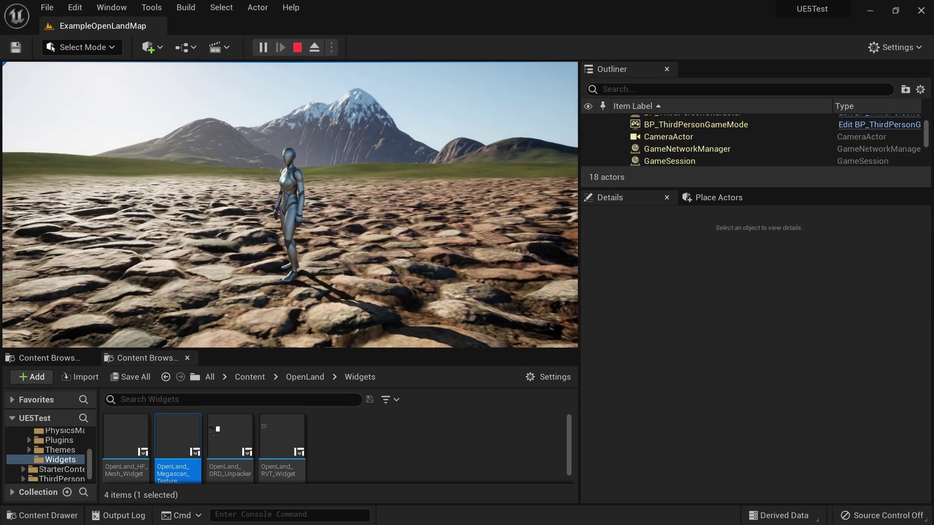
key(Escape)
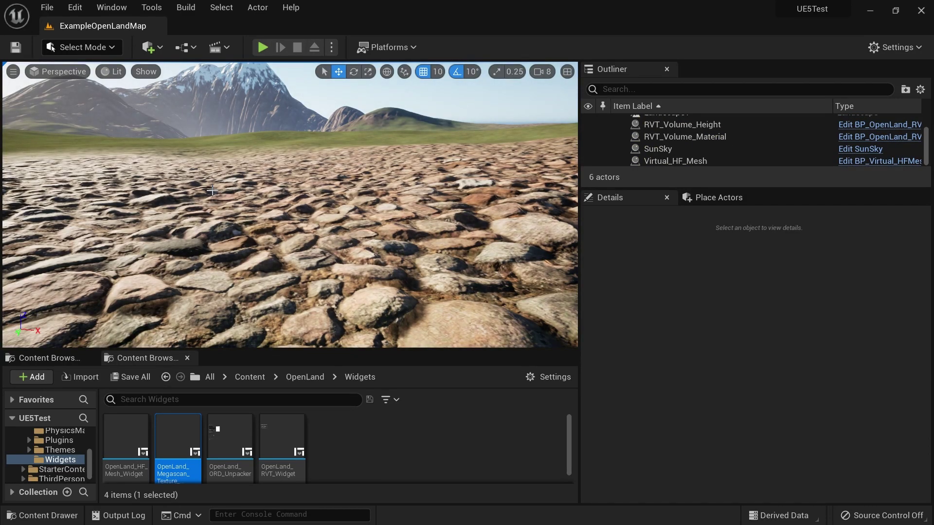
Play the level in full screen and move the character around to examine the displaced stones
right_drag(212, 191, 206, 177)
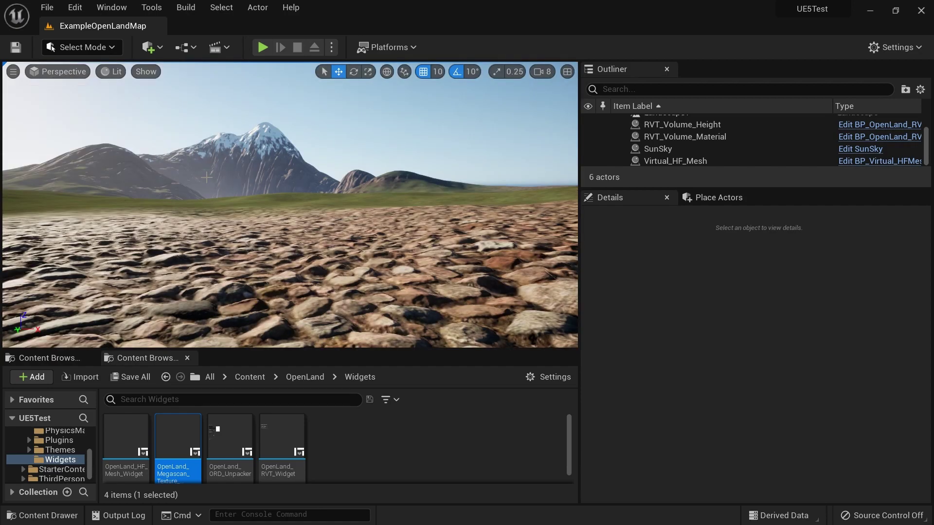
right_drag(220, 278, 268, 270)
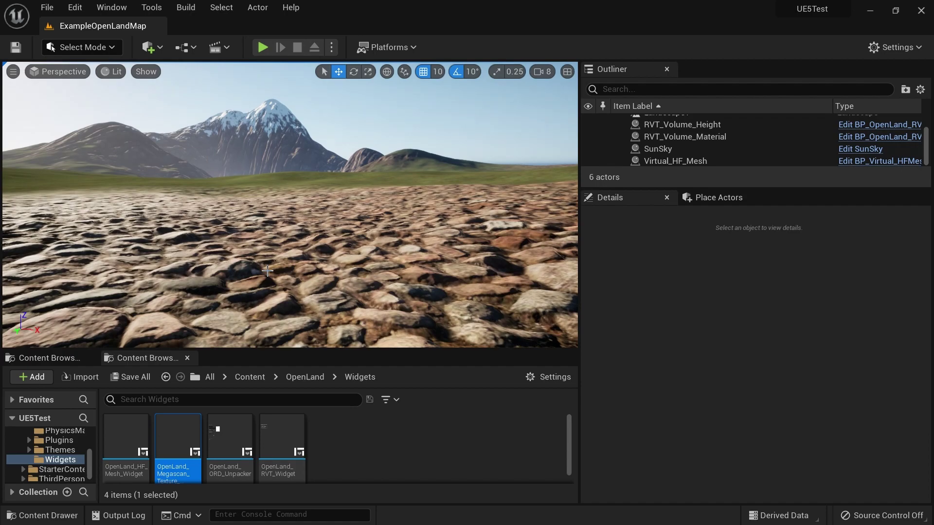
key(alt+p)
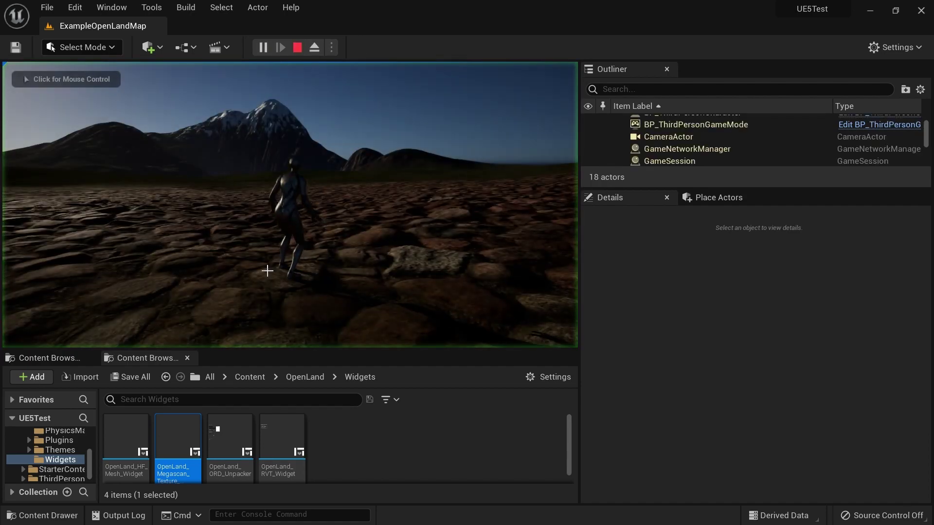
click(268, 271)
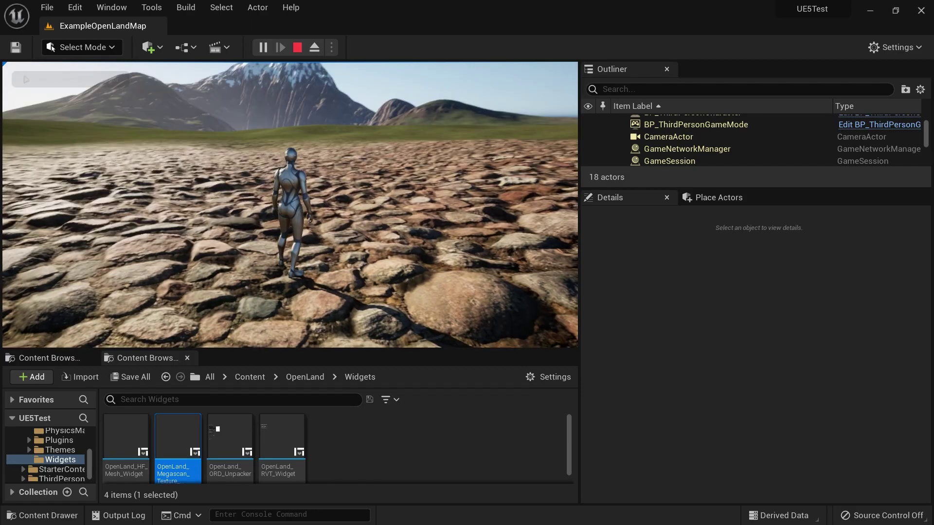
key(F11)
key(w)
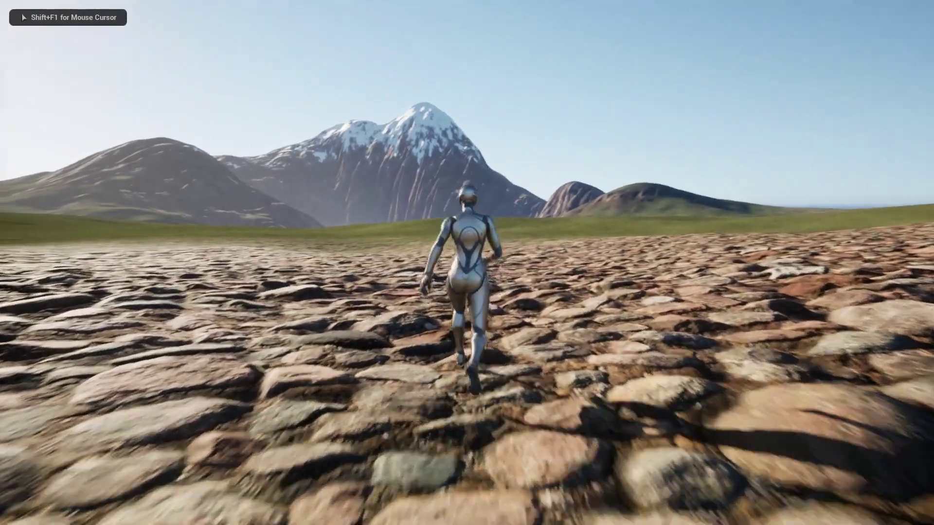
key(d)
key(s)
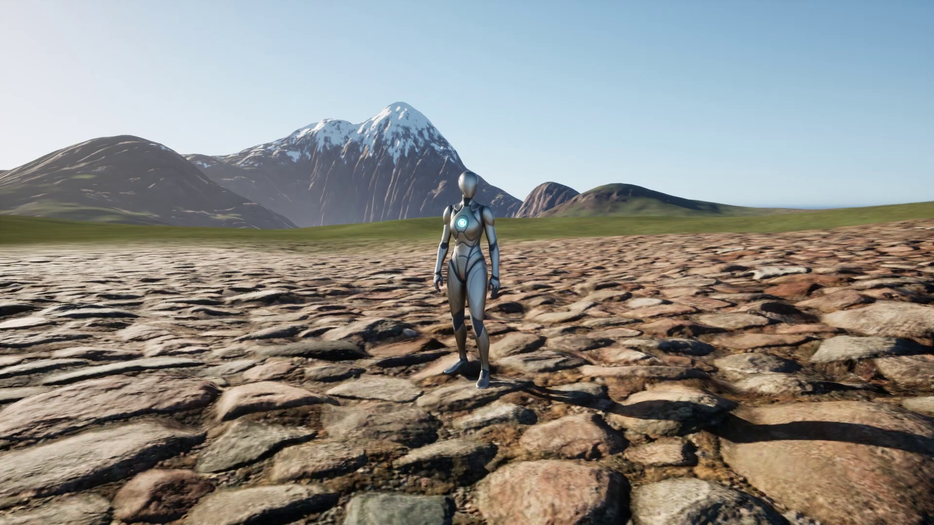
key(Escape)
key(alt+p)
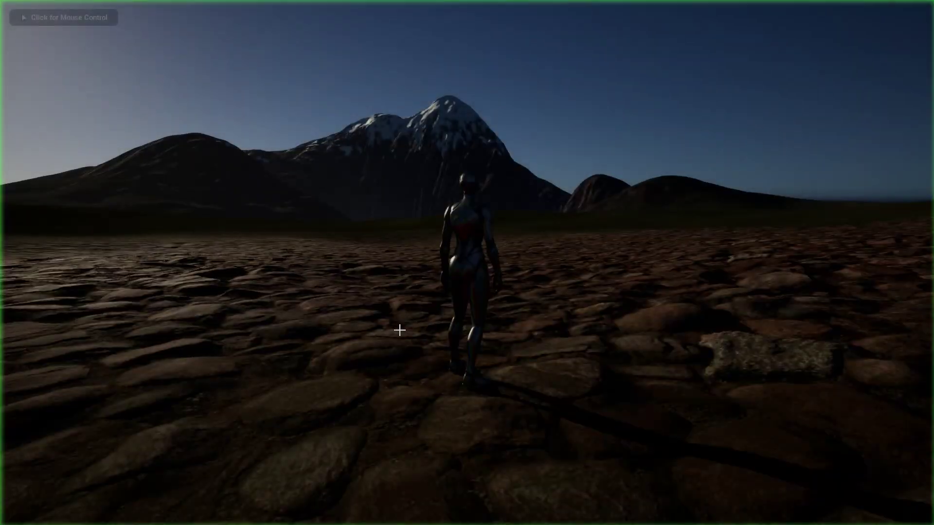
key(w)
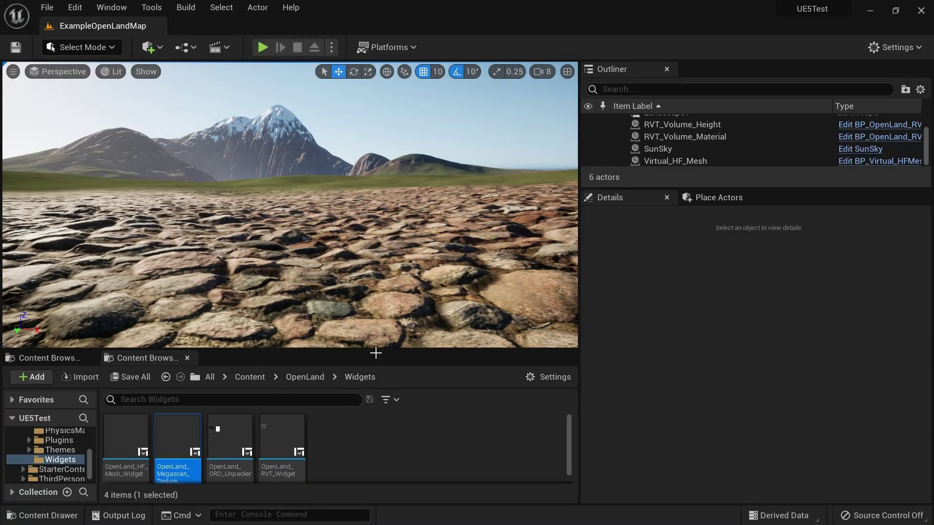
Open the RVT_OpenLand_Material virtual texture assigned to RVT_Volume_Material in a floating window beside the viewport
click(691, 137)
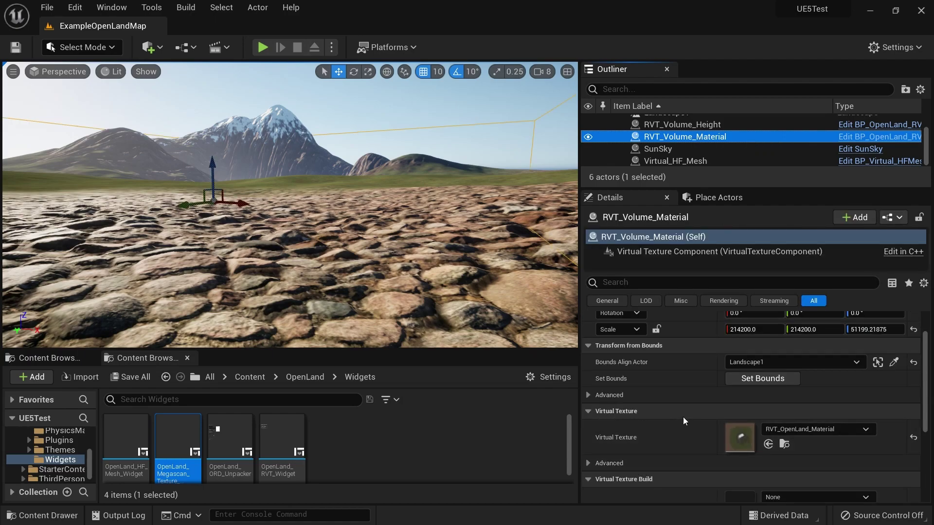
click(784, 445)
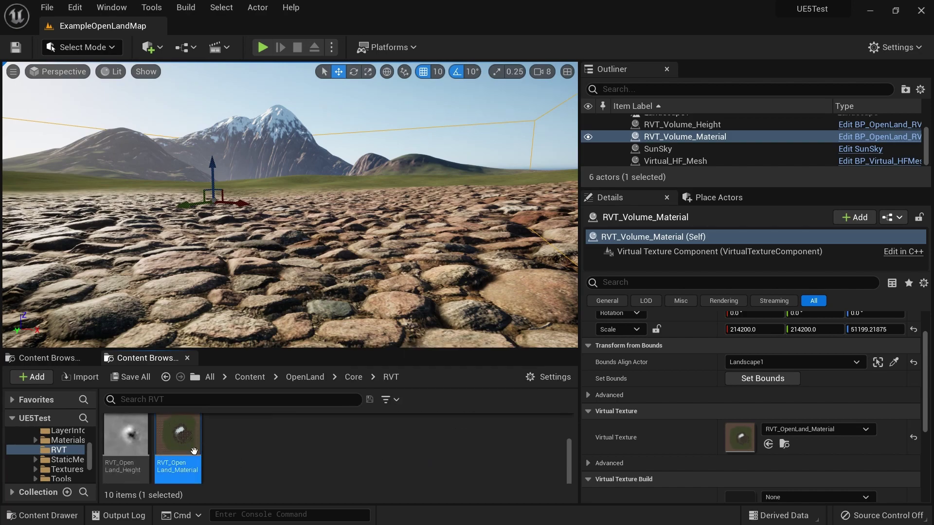
double_click(178, 440)
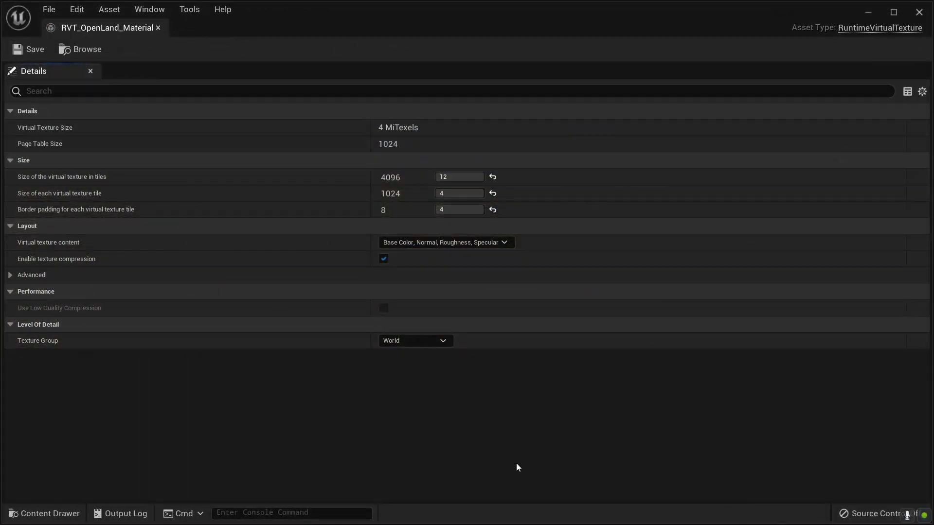
click(887, 13)
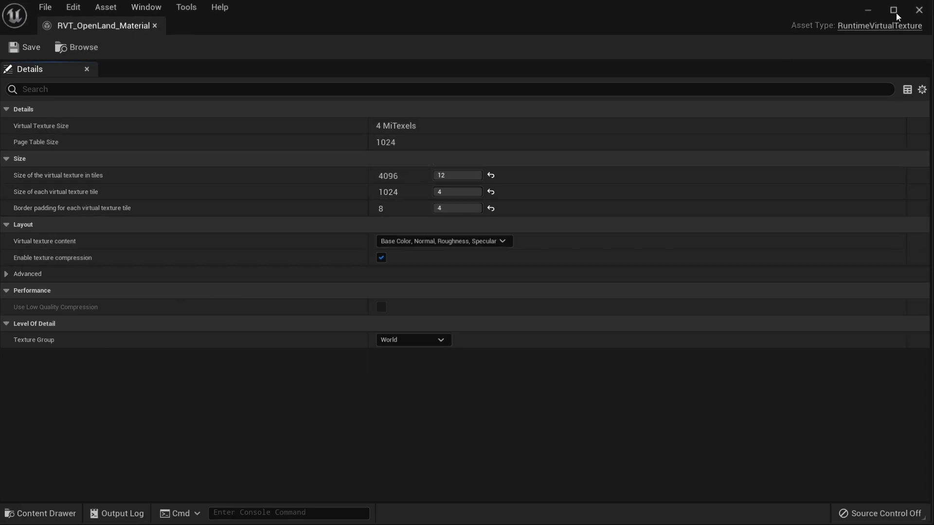
double_click(569, 17)
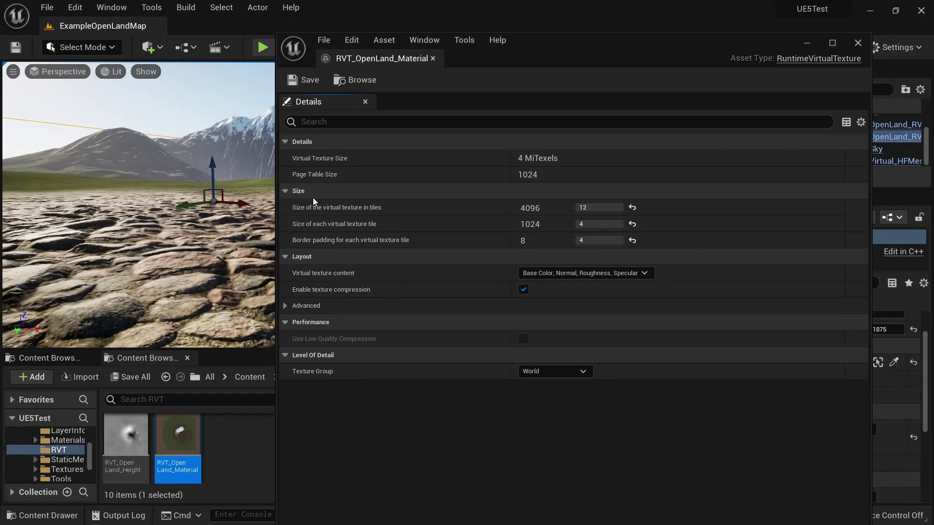
Try a size of 10 for the virtual texture in tiles and undo the change
click(609, 211)
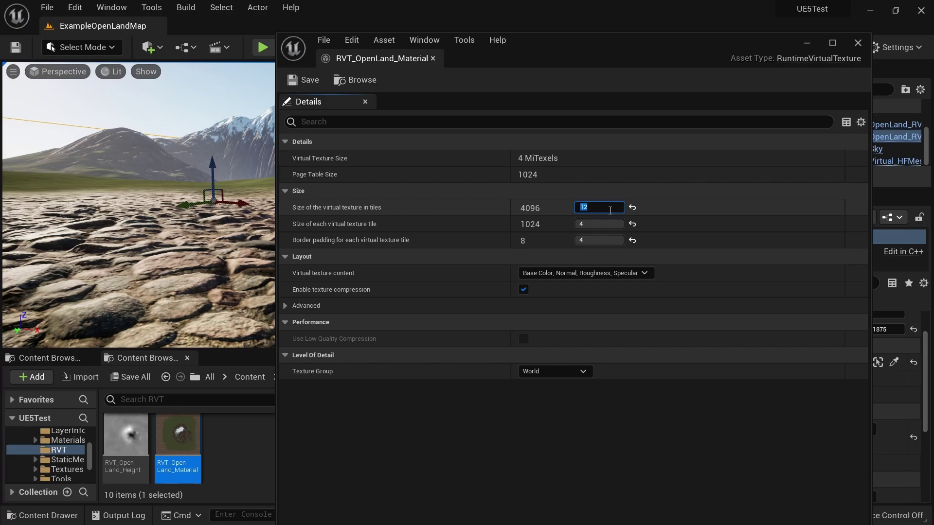
text(10)
key(Return)
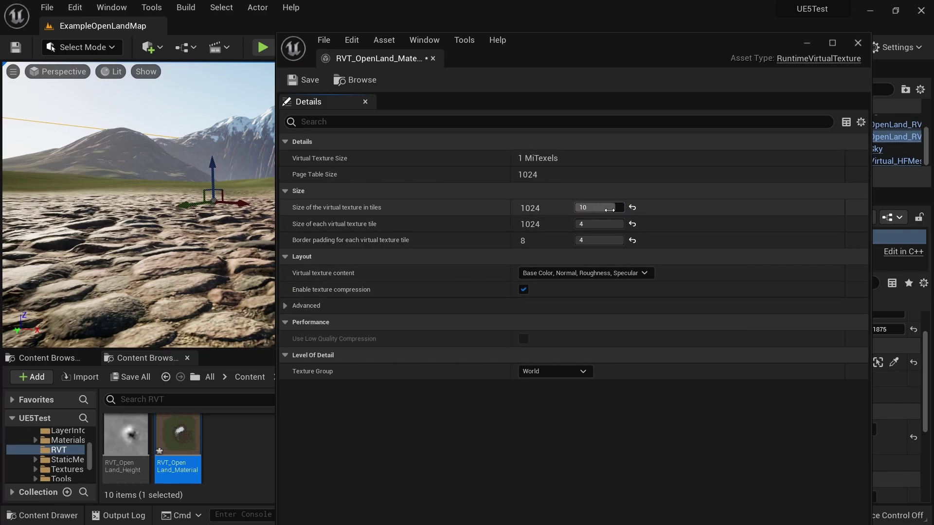
key(ctrl+z)
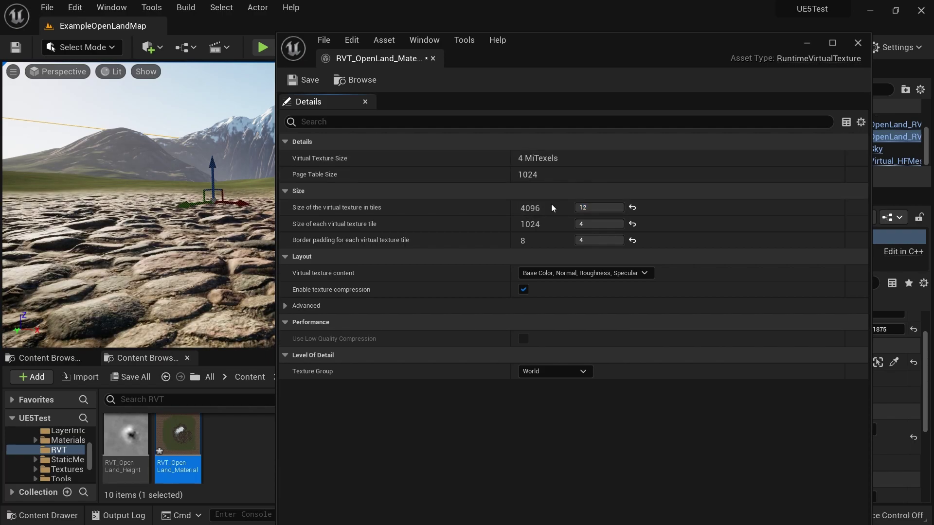
Set the size of the virtual texture in tiles to 10
click(595, 210)
text(10)
key(Return)
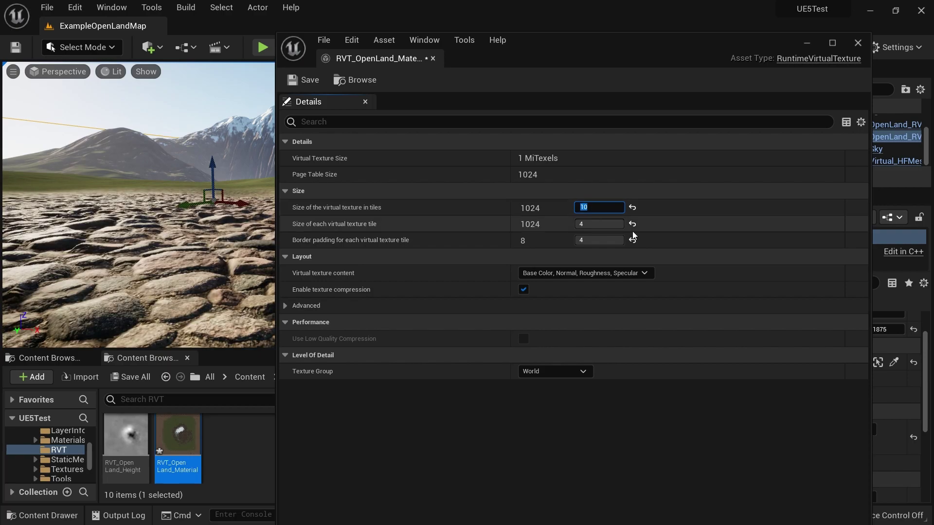
Compare the ground detail with the size of the virtual texture in tiles set to 2 and to 6
right_drag(138, 204, 112, 182)
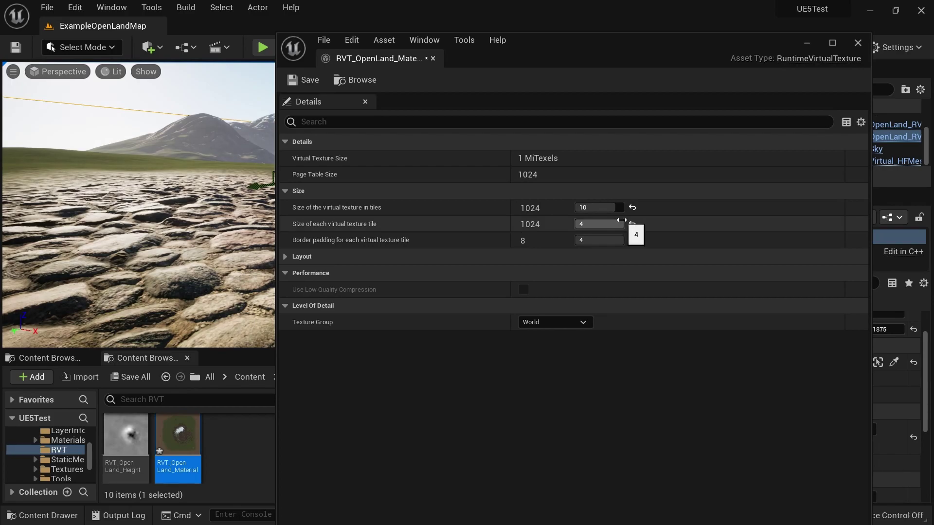
click(599, 208)
text(2)
key(Return)
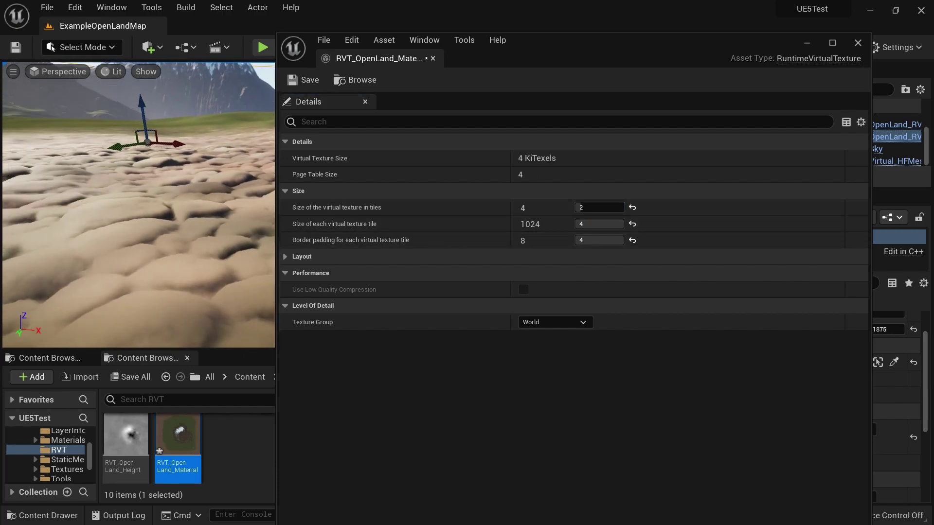
click(606, 208)
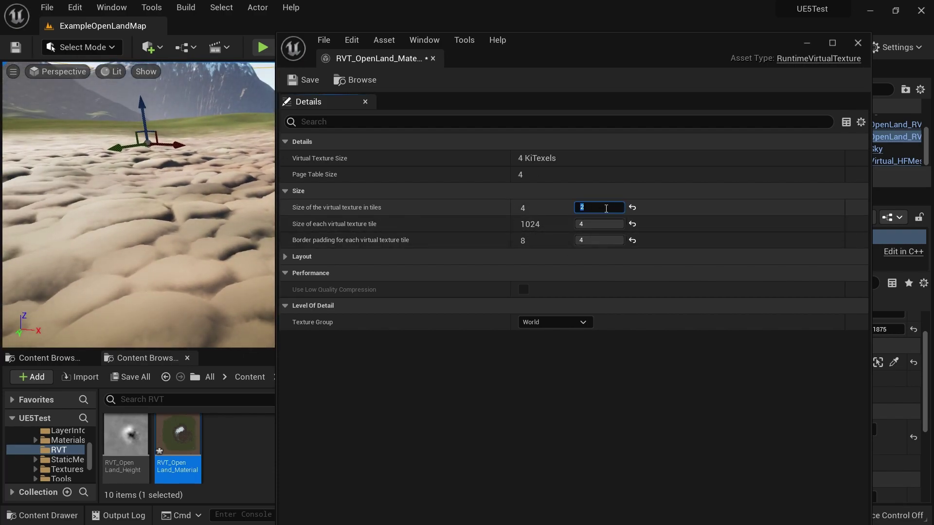
click(706, 252)
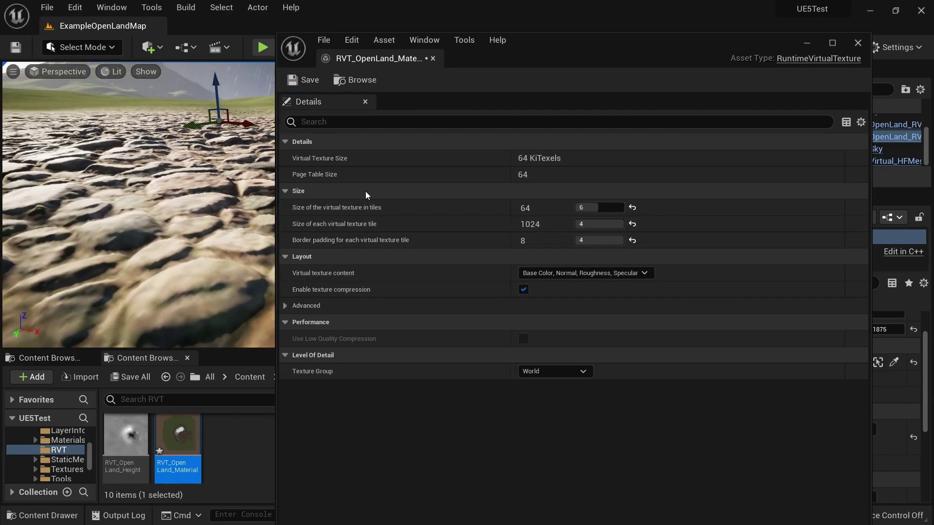
Raise the size of the virtual texture in tiles for sharp ground detail and return to the level viewport
click(606, 207)
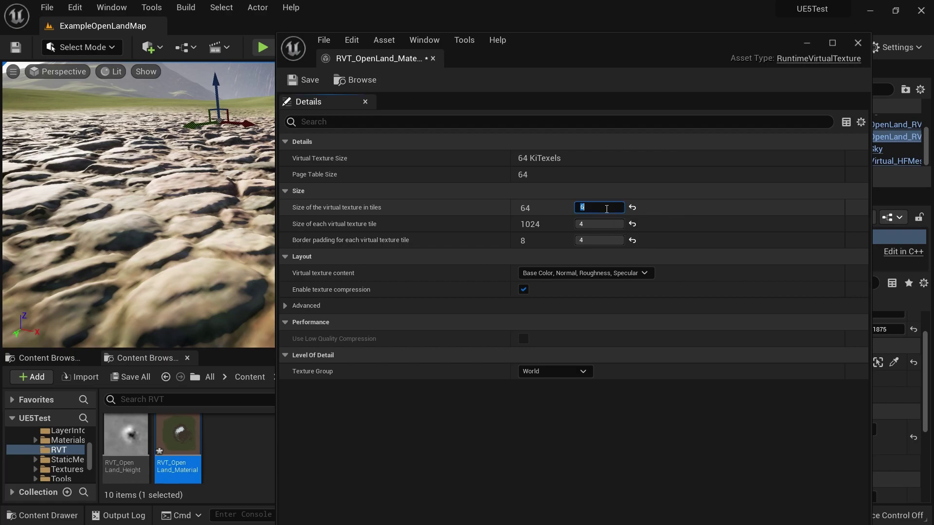
text(1420)
key(Return)
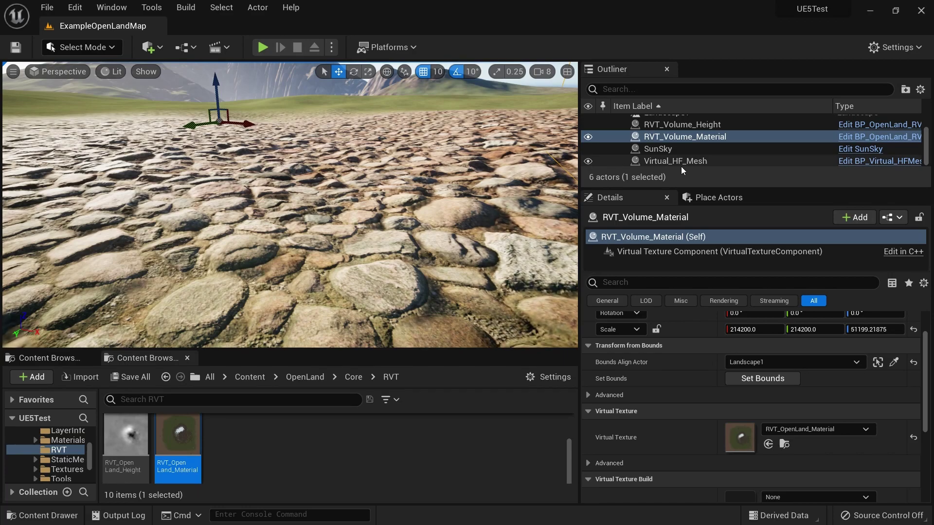
Switch the viewport to Wireframe view and filter the properties of the Virtual_HF_Mesh actor by LOD
click(113, 74)
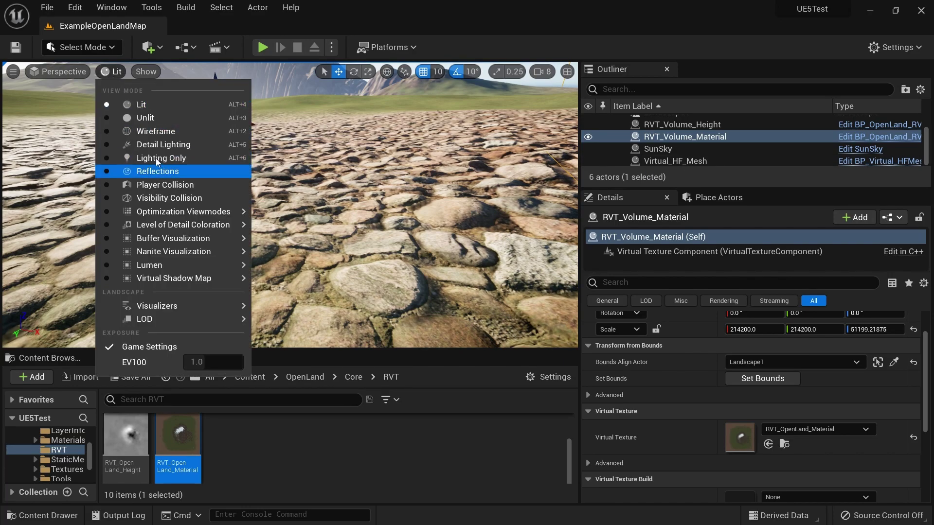
click(162, 131)
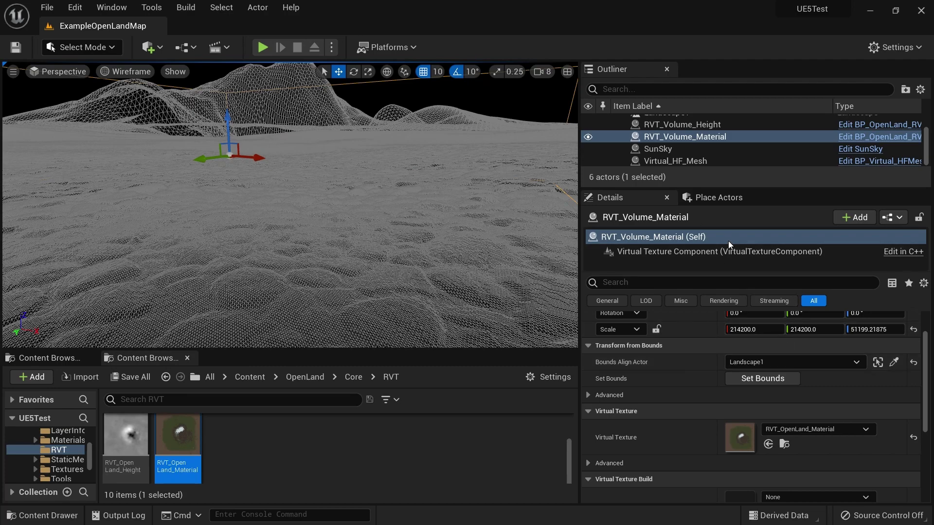
click(686, 162)
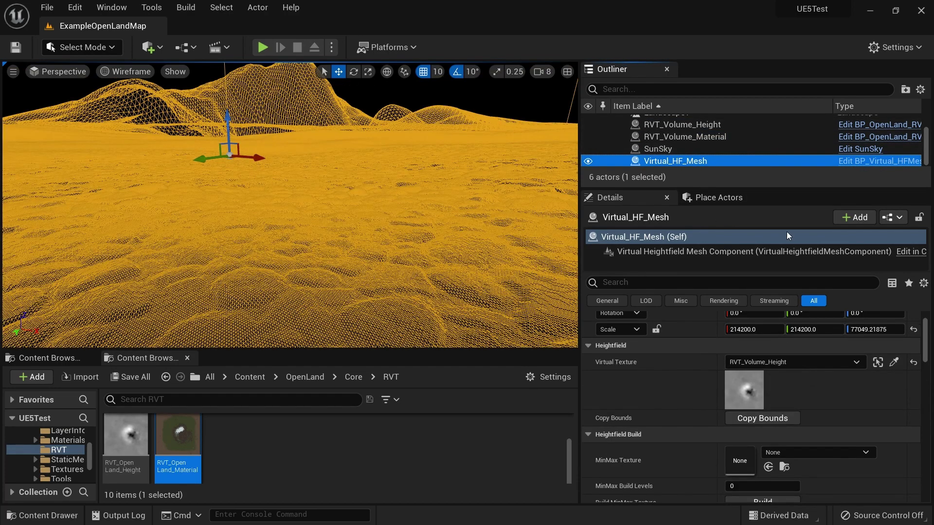
click(629, 283)
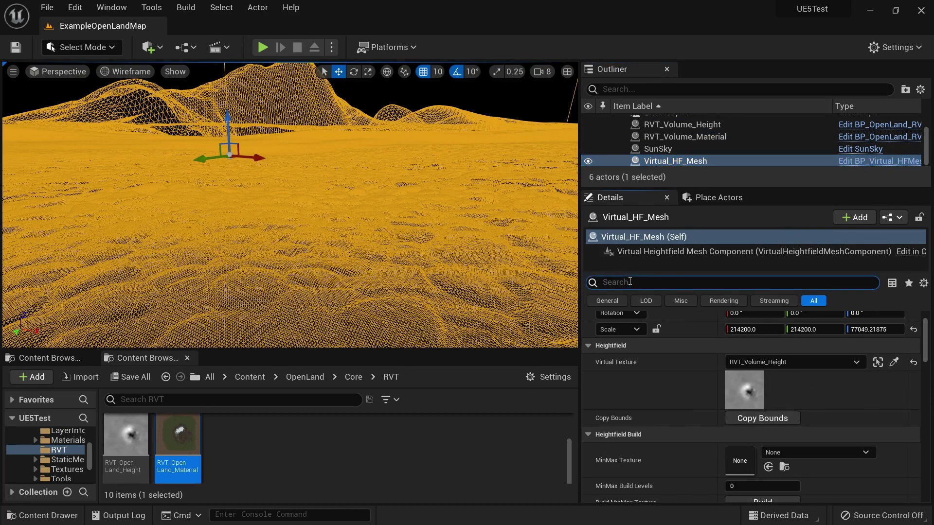
text(LOD)
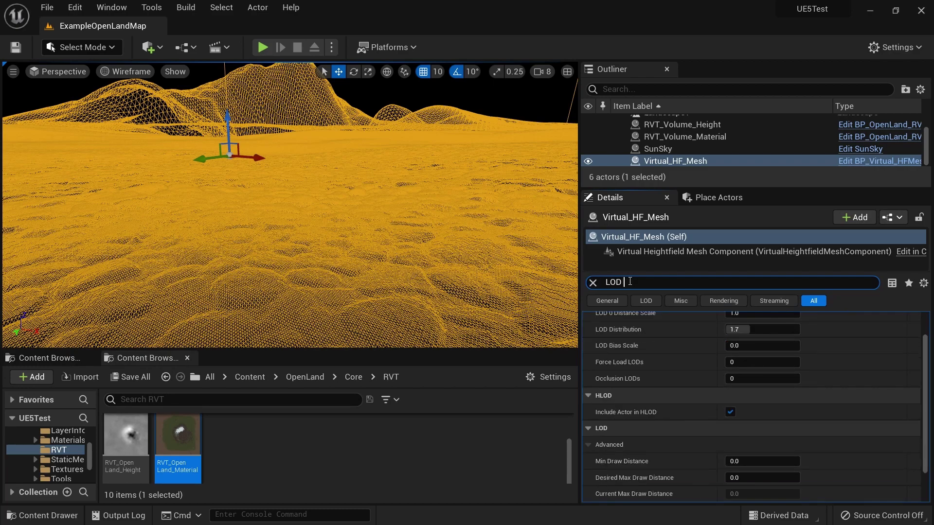
Set the LOD Distribution of the Virtual_HF_Mesh actor to 1 and view the terrain's wireframe
scroll(656, 317, up, 2)
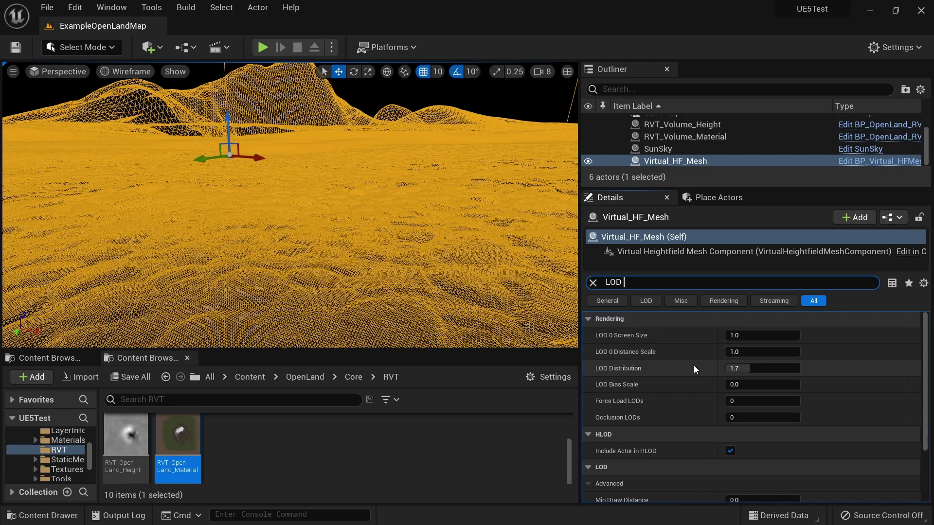
mouse_move(752, 369)
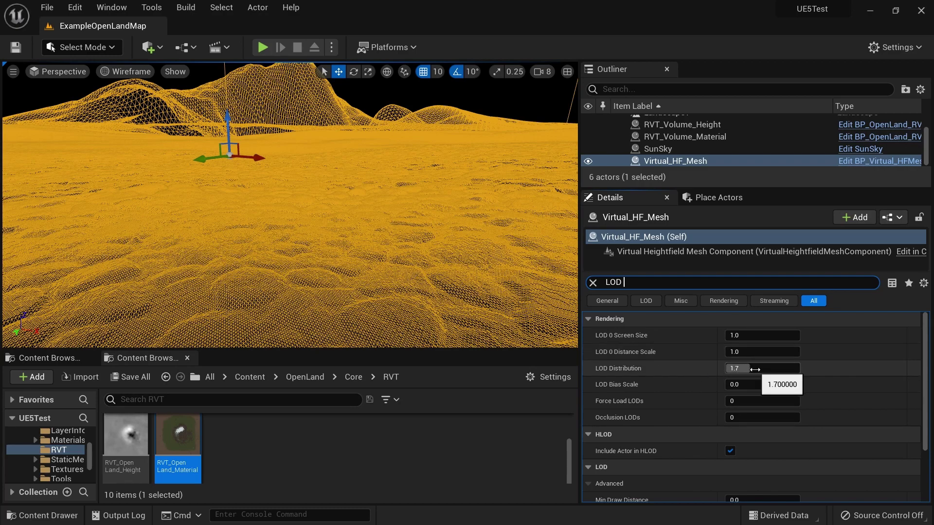
click(766, 370)
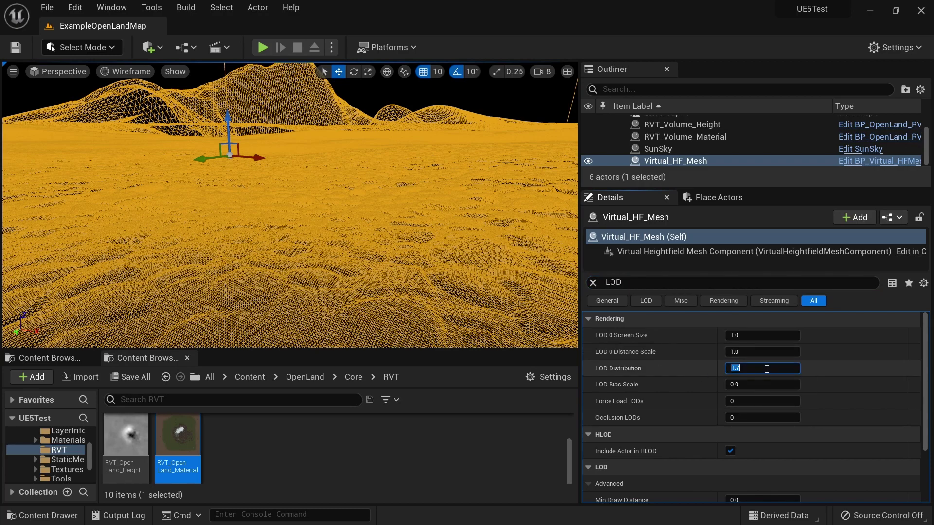
text(1)
key(Return)
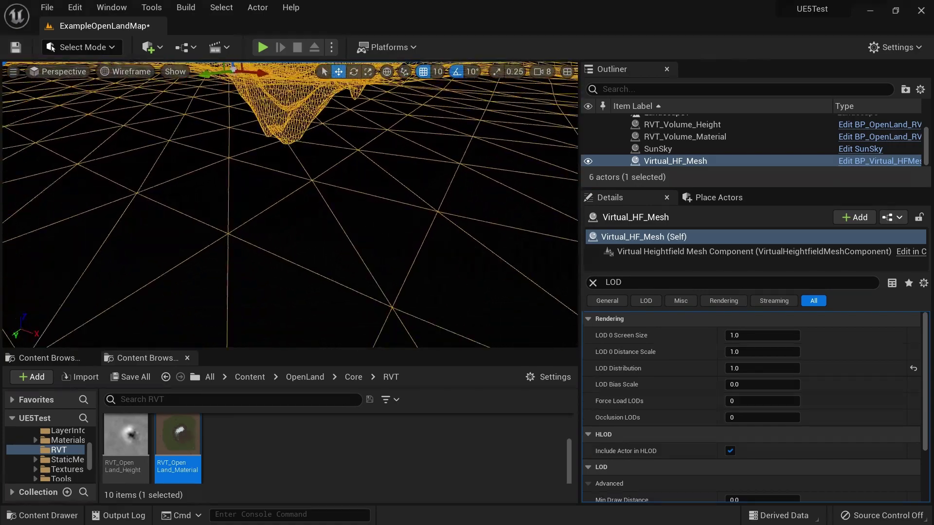
right_drag(340, 237, 343, 249)
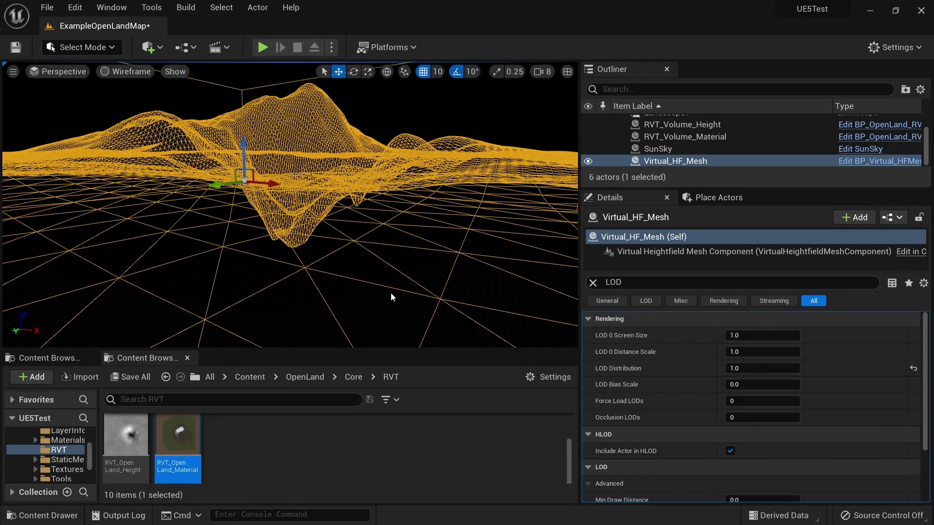
Raise the LOD Distribution to about 1.28 and inspect the cobblestone ground in Lit view
mouse_move(759, 369)
mouse_down()
mouse_move(775, 369)
mouse_move(747, 370)
mouse_up()
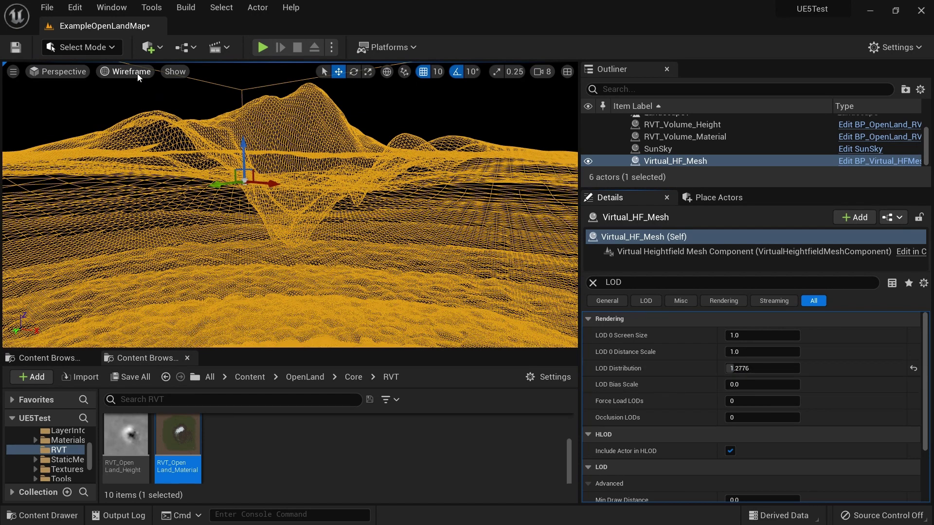
click(65, 74)
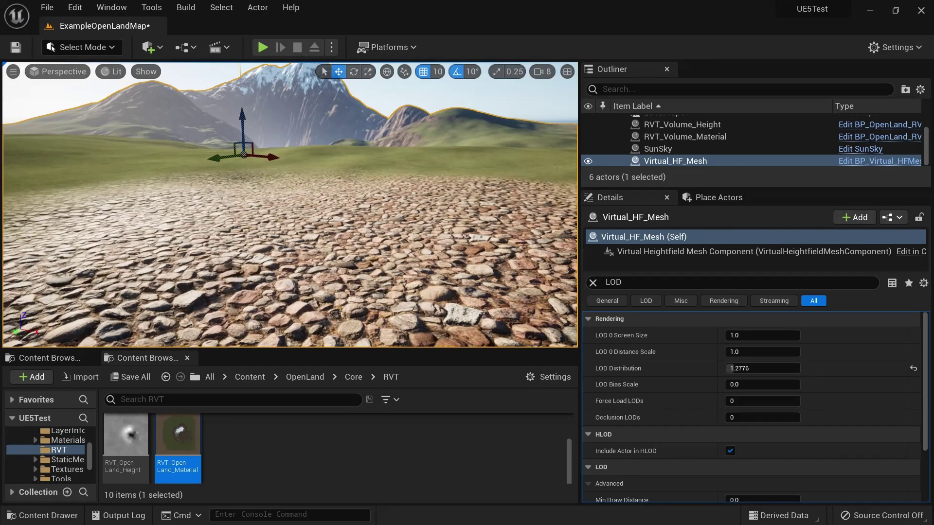
key(w)
right_drag(223, 232, 223, 232)
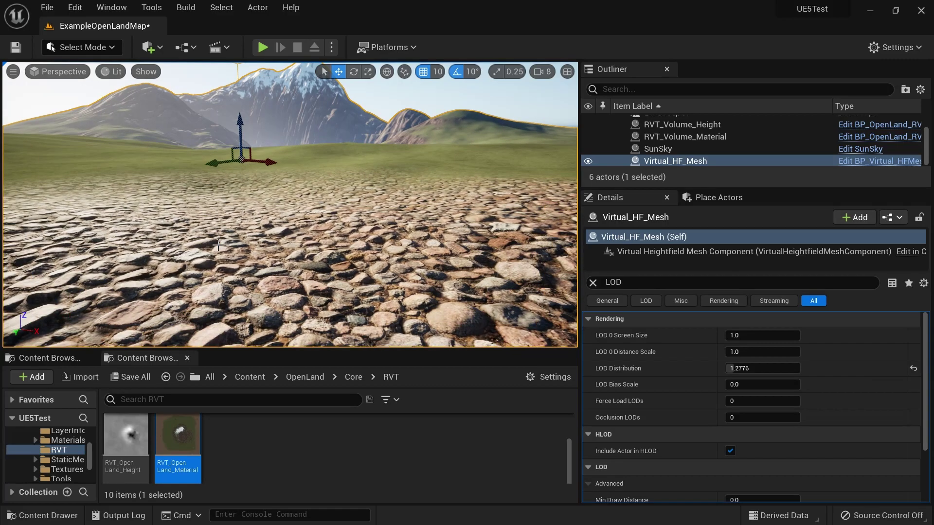
Play the level and run the character back and forth over the cobblestones to check their detail, and stop playing
key(alt+p)
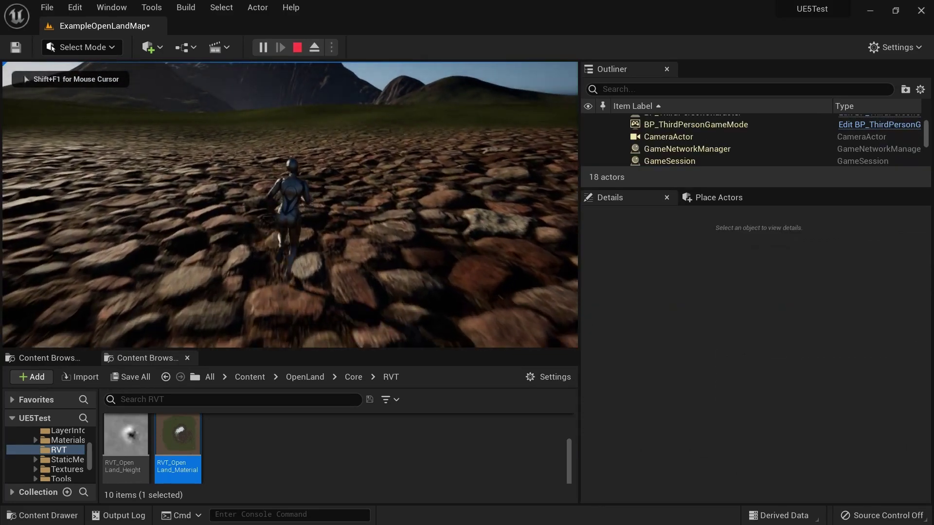
key(w)
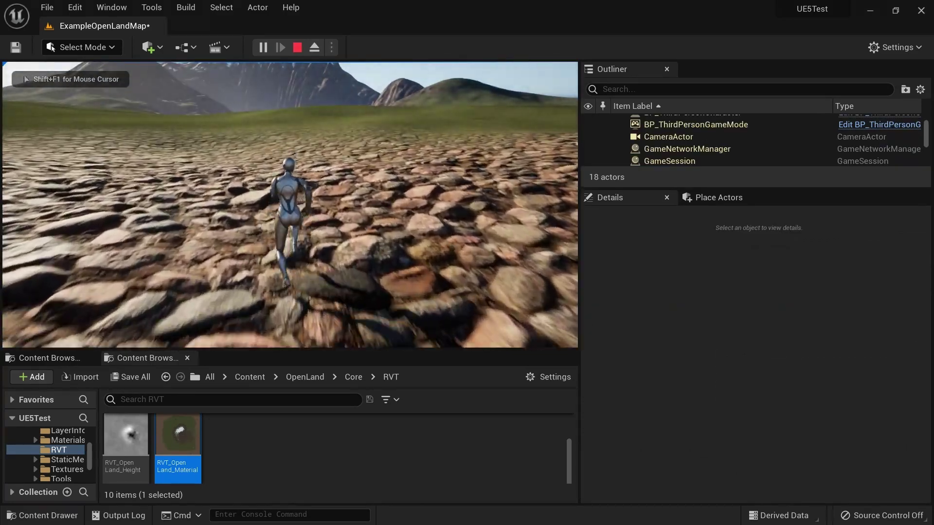
key(s)
key(w)
key(s)
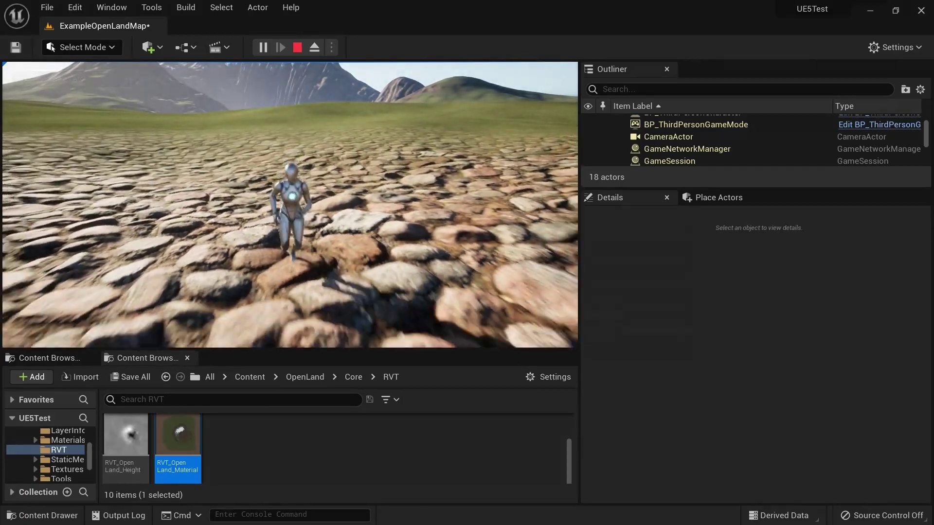
key(Escape)
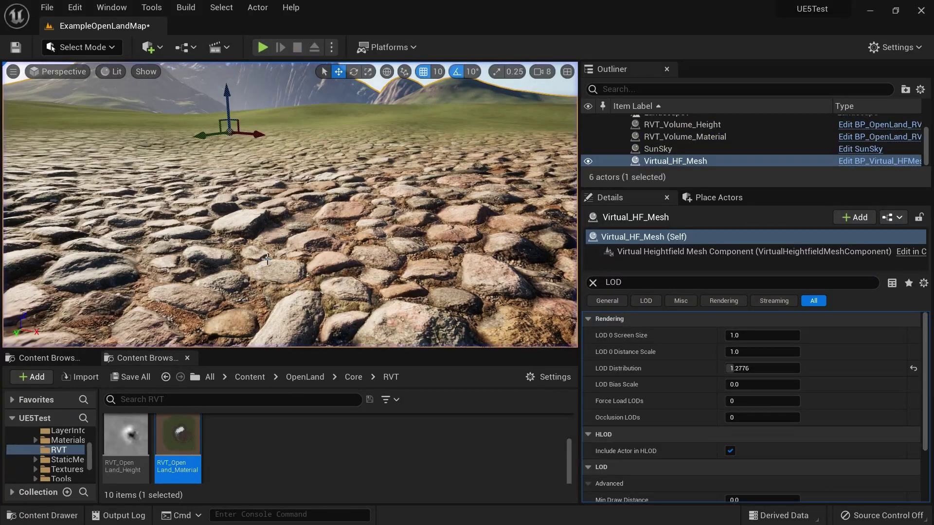
Switch the viewport to Wireframe view and reset the LOD Distribution to its default
key(F1)
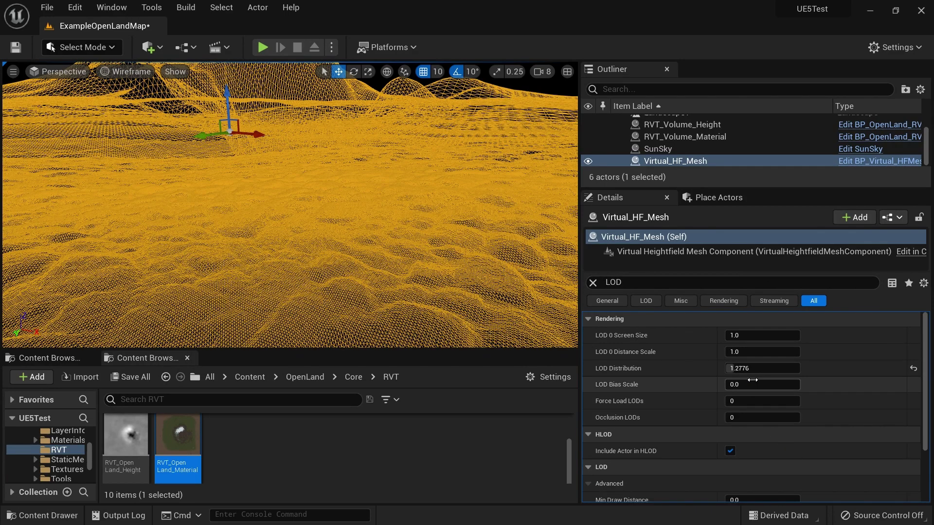
click(914, 372)
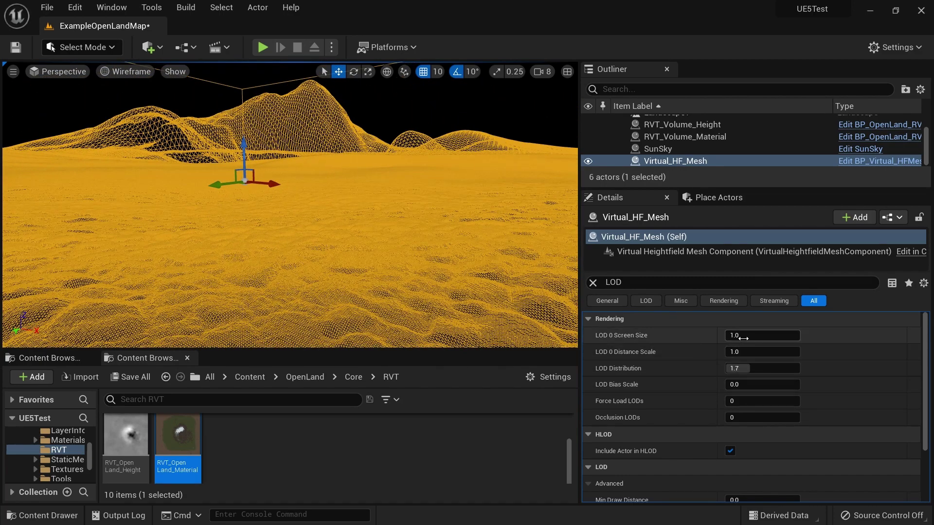
Try LOD 0 Screen Size values of about 5.1, 0.33 and 2.1 on the heightfield mesh and restore the default
drag(742, 336, 803, 336)
right_drag(374, 289, 395, 299)
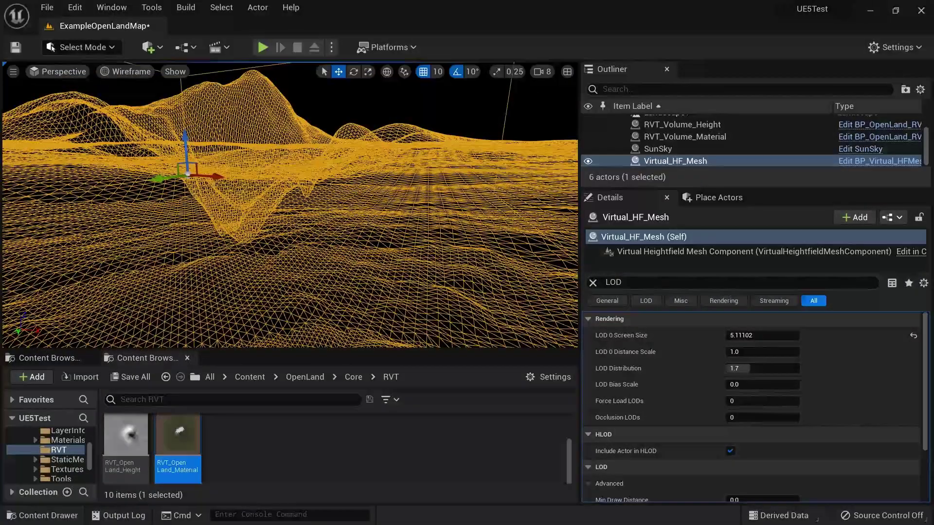
drag(773, 334, 720, 335)
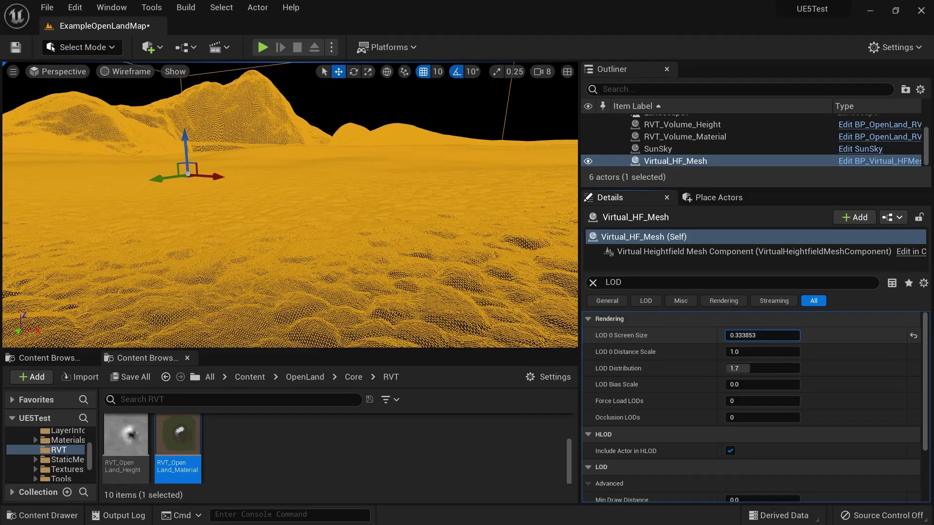
drag(763, 336, 783, 335)
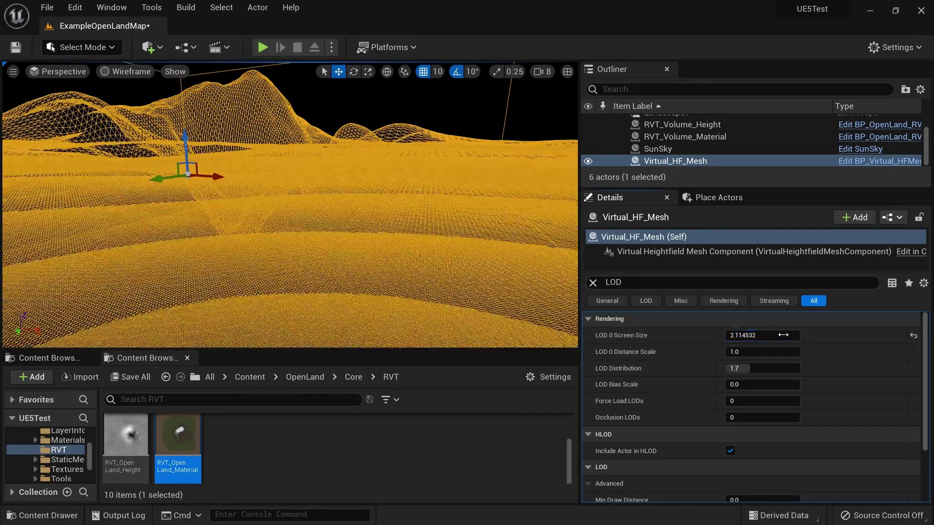
click(913, 336)
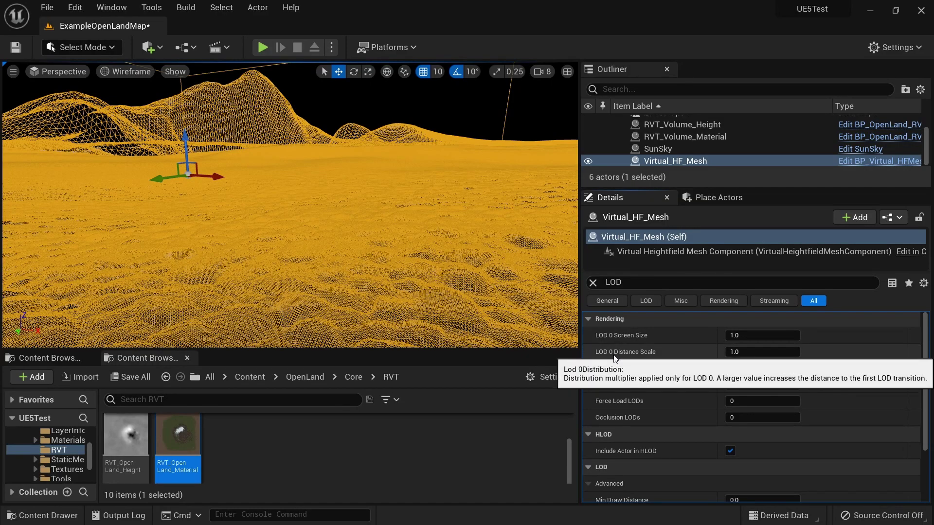
Try an LOD 0 Distance Scale of about 10.1 on the heightfield mesh and restore the default
drag(762, 352, 784, 352)
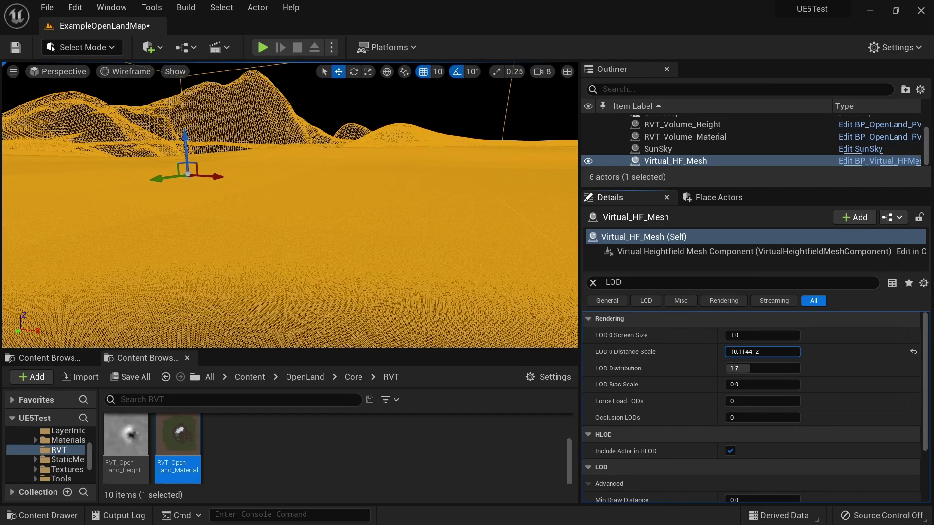
click(914, 352)
right_drag(281, 202, 301, 197)
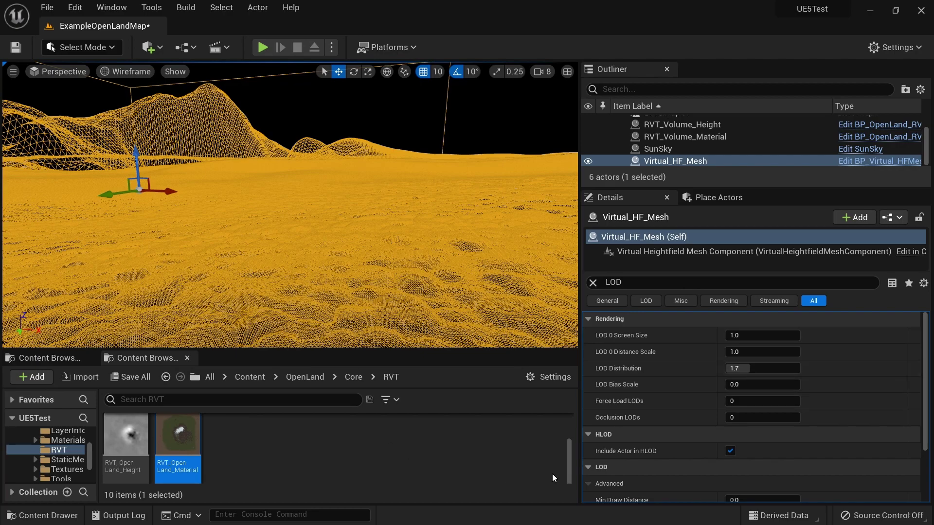
Inspect the cobblestone ground in Lit view and return the viewport to Wireframe view
key(alt+4)
right_drag(181, 240, 144, 242)
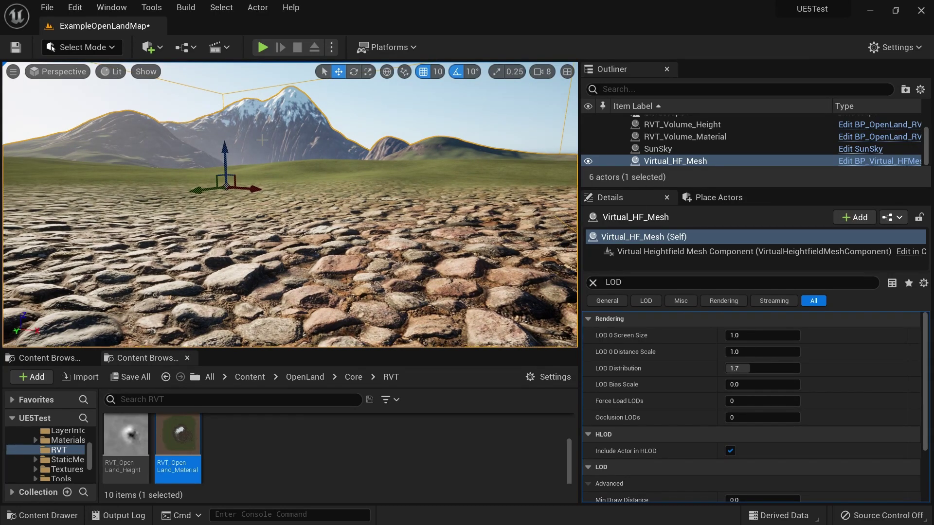
key(w)
right_drag(302, 175, 285, 197)
click(111, 71)
click(157, 127)
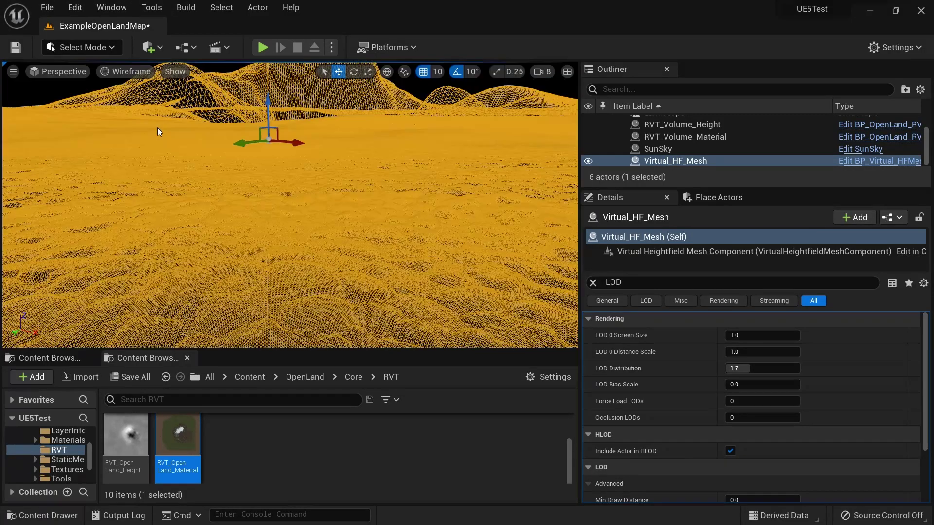
Select the Landscape1 actor to examine its wireframe against the heightfield mesh, and switch the viewport back to Lit view
right_drag(157, 128, 140, 142)
scroll(693, 145, up, 2)
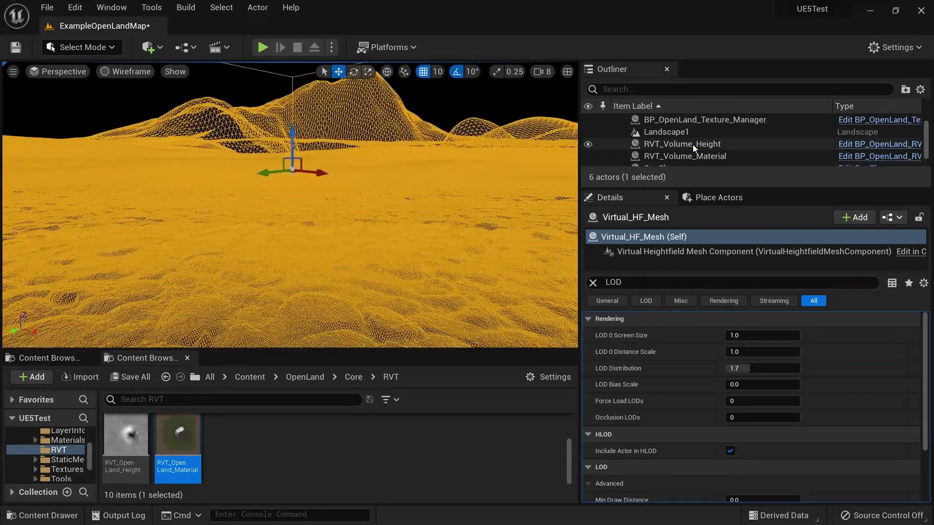
click(673, 145)
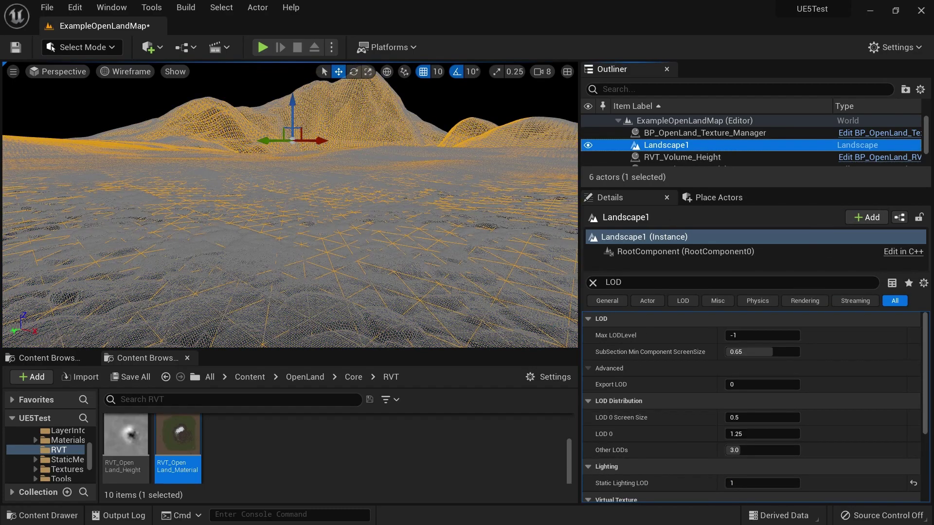
key(f)
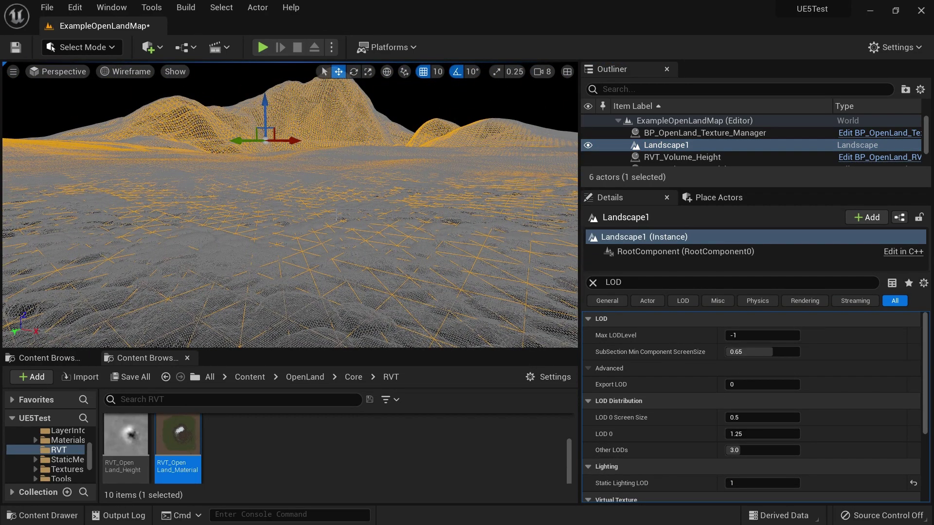
click(126, 72)
click(122, 97)
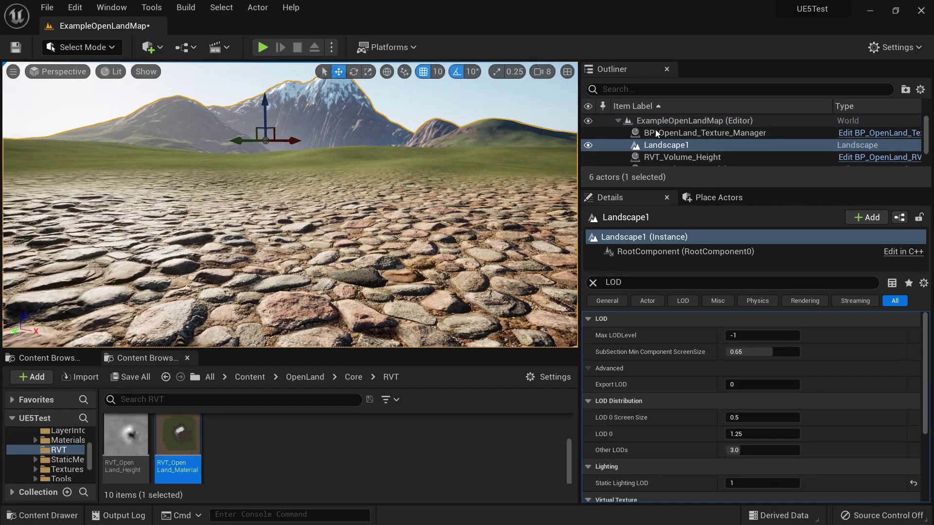
Alternate the selection between the RVT_Volume_Height and Landscape1 actors to compare them in the level
click(663, 155)
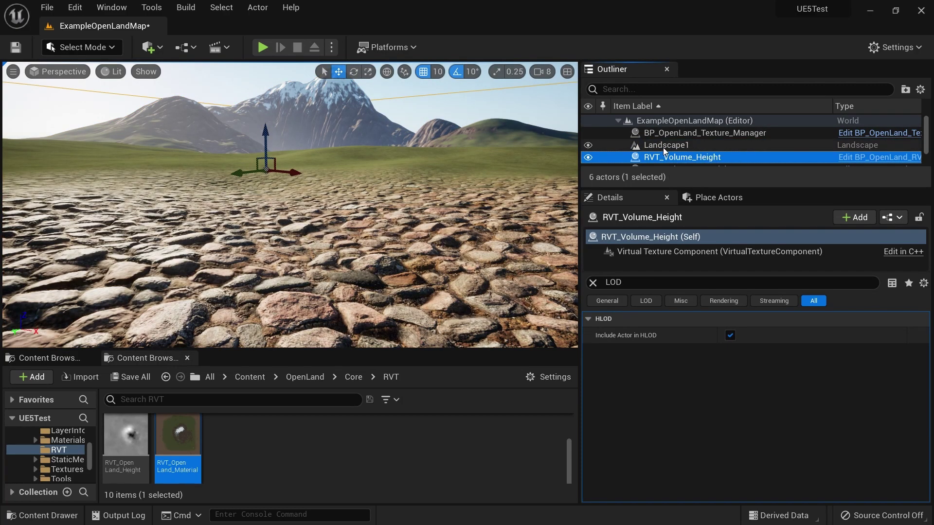
click(663, 146)
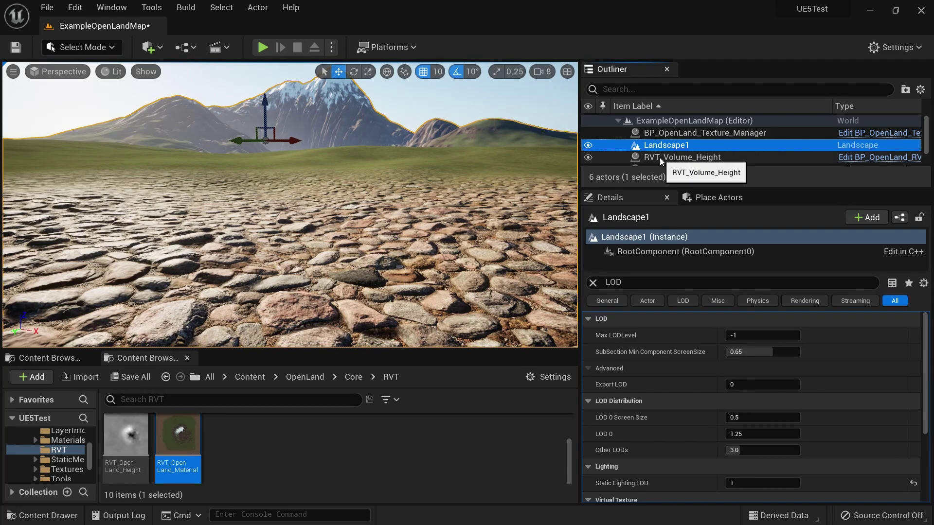
click(660, 157)
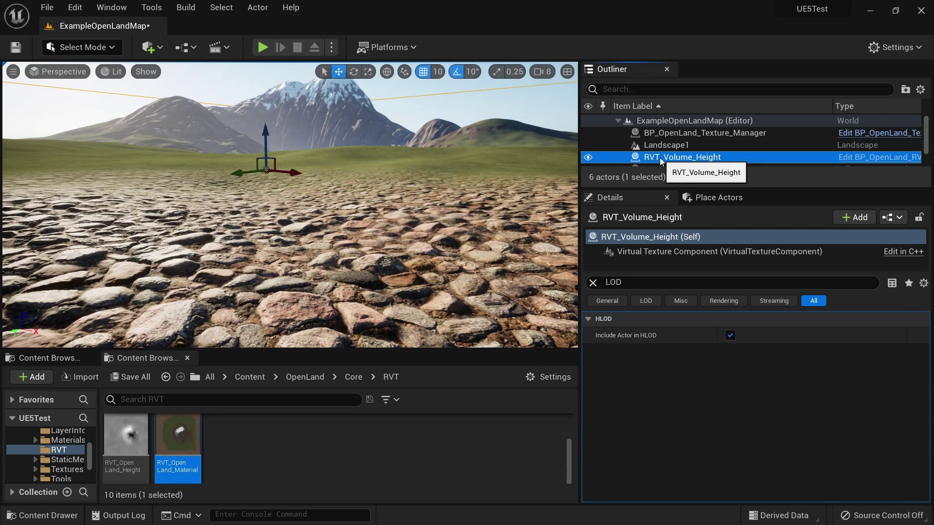
click(669, 145)
click(674, 157)
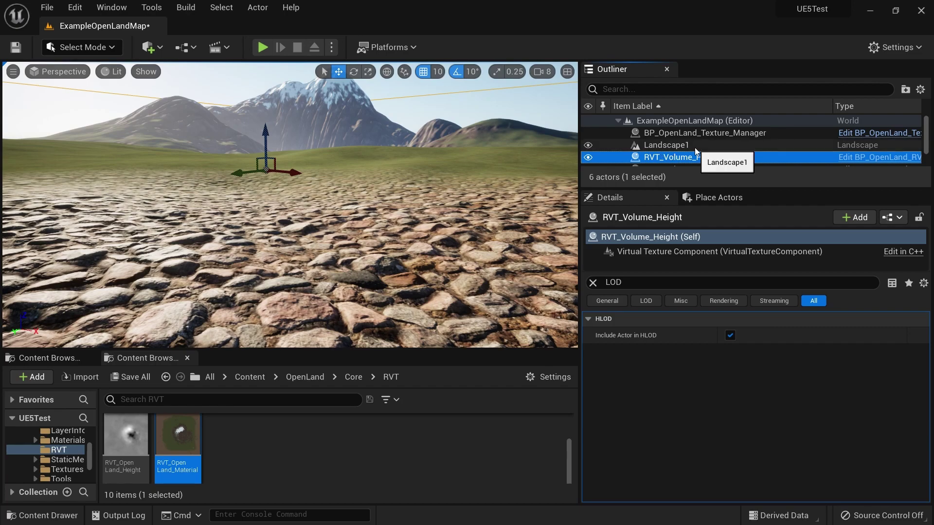
Select the Landscape1 actor and filter its properties by "virtua"
click(676, 143)
click(639, 284)
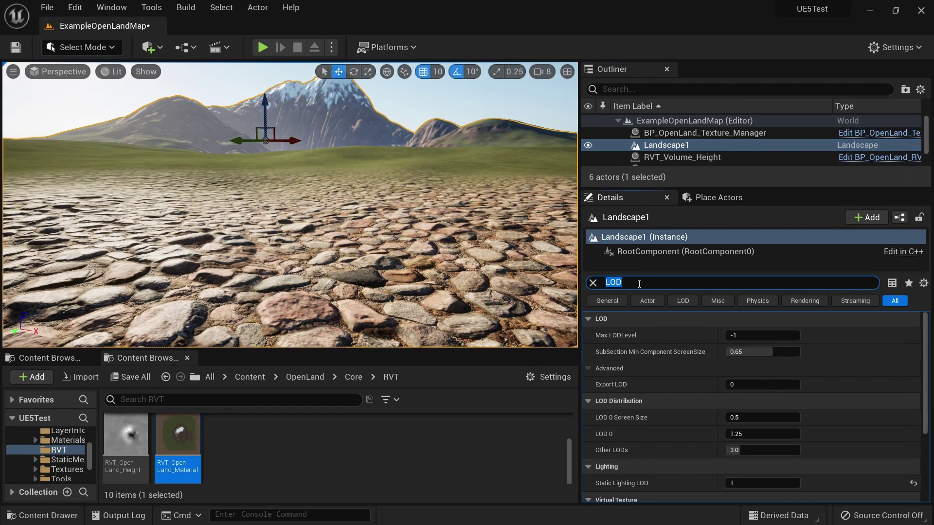
text(virtua)
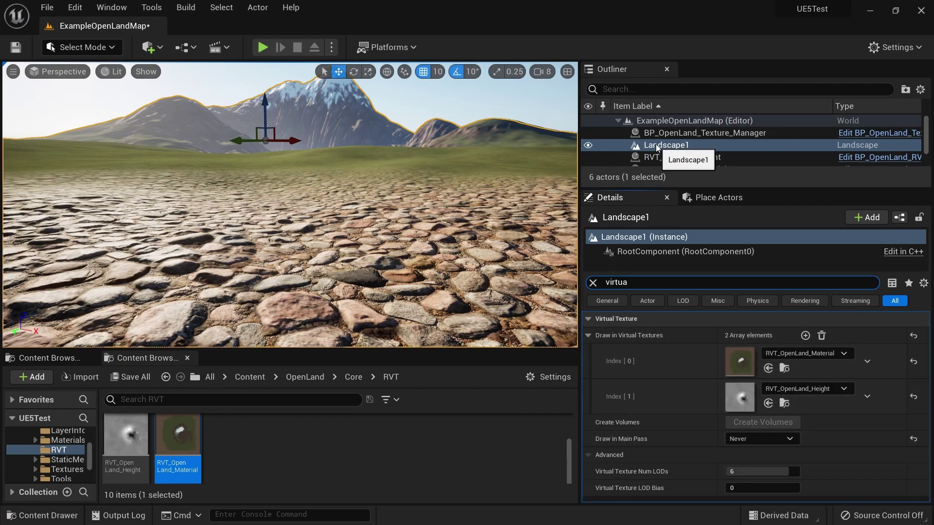
Set Draw in Main Pass of the Landscape1 actor to Always and select the RVT_Volume_Height actor
click(743, 439)
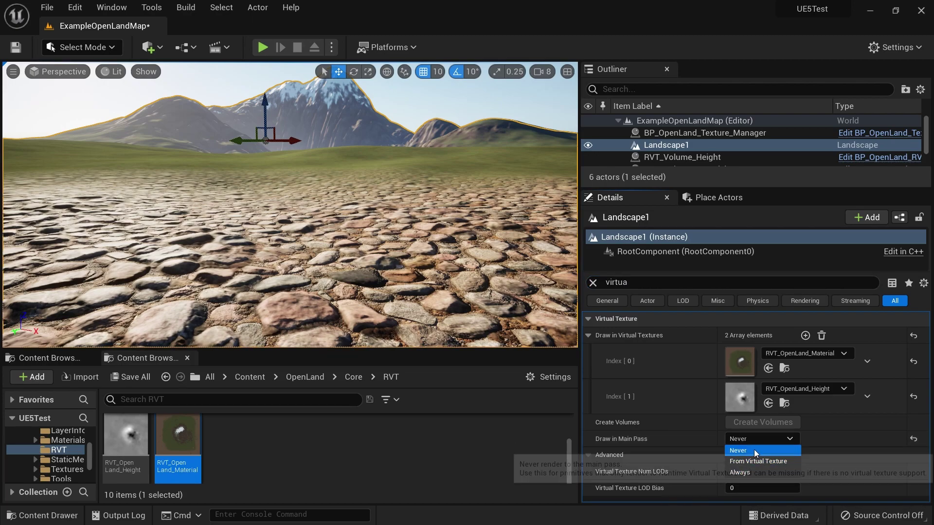
click(753, 451)
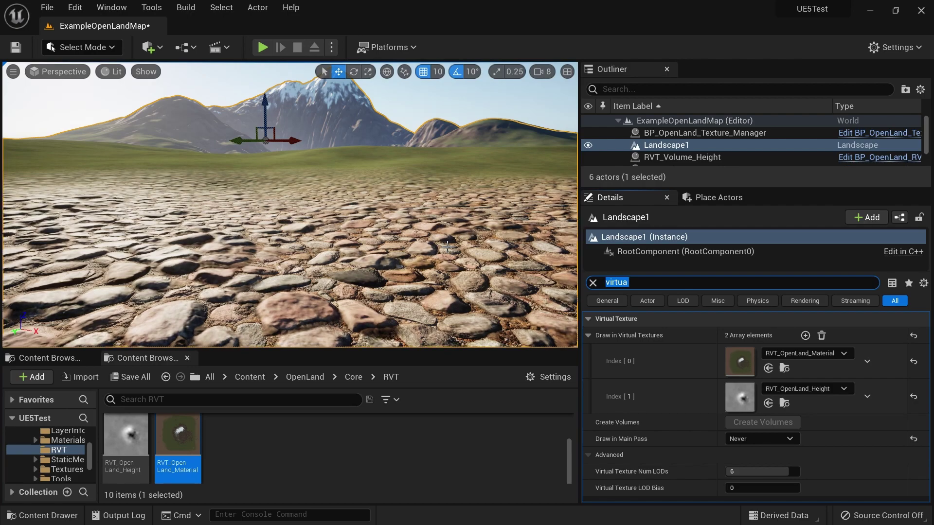
click(753, 438)
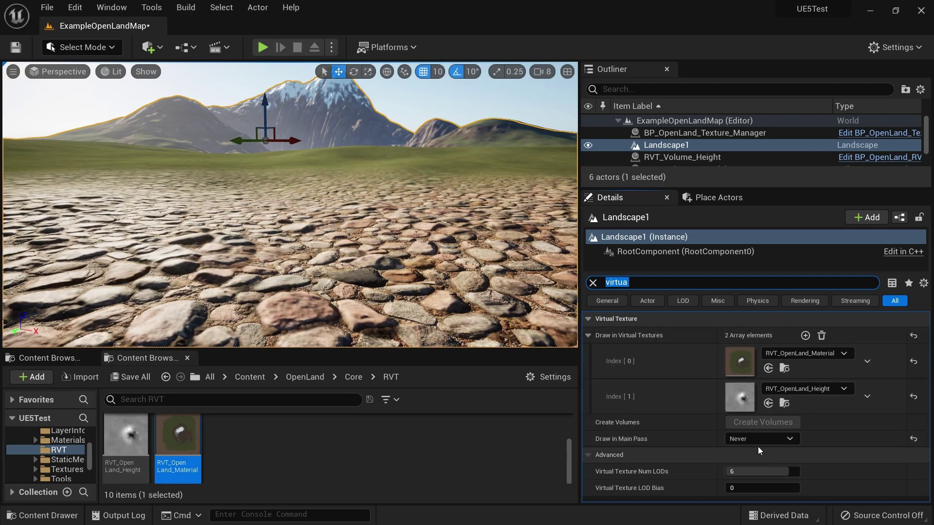
click(752, 473)
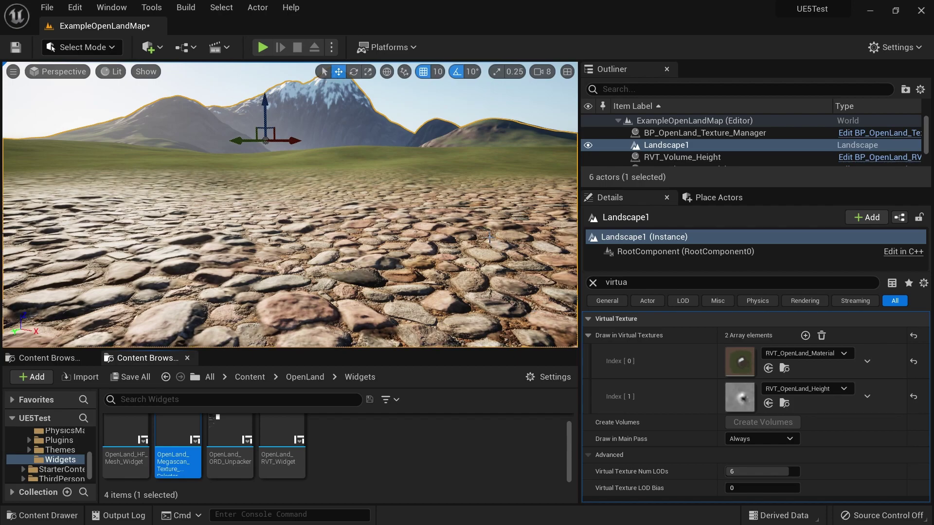
double_click(675, 157)
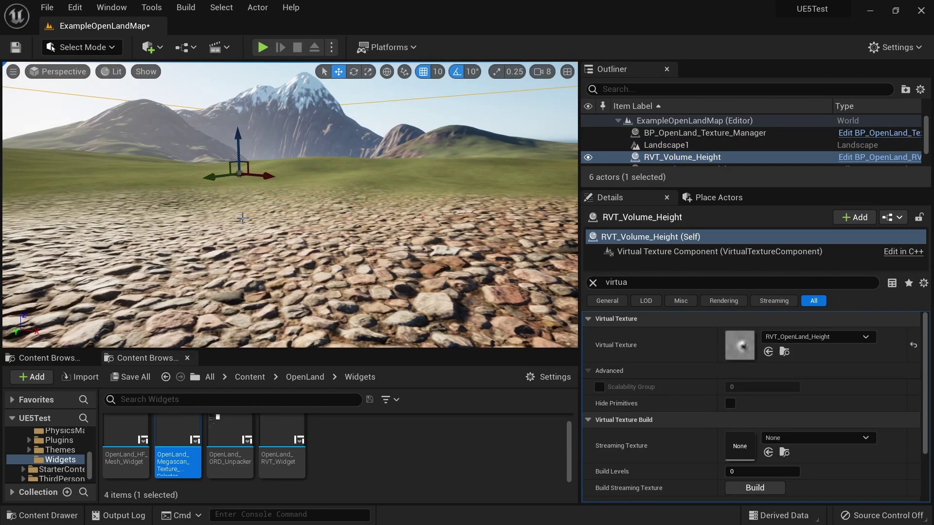